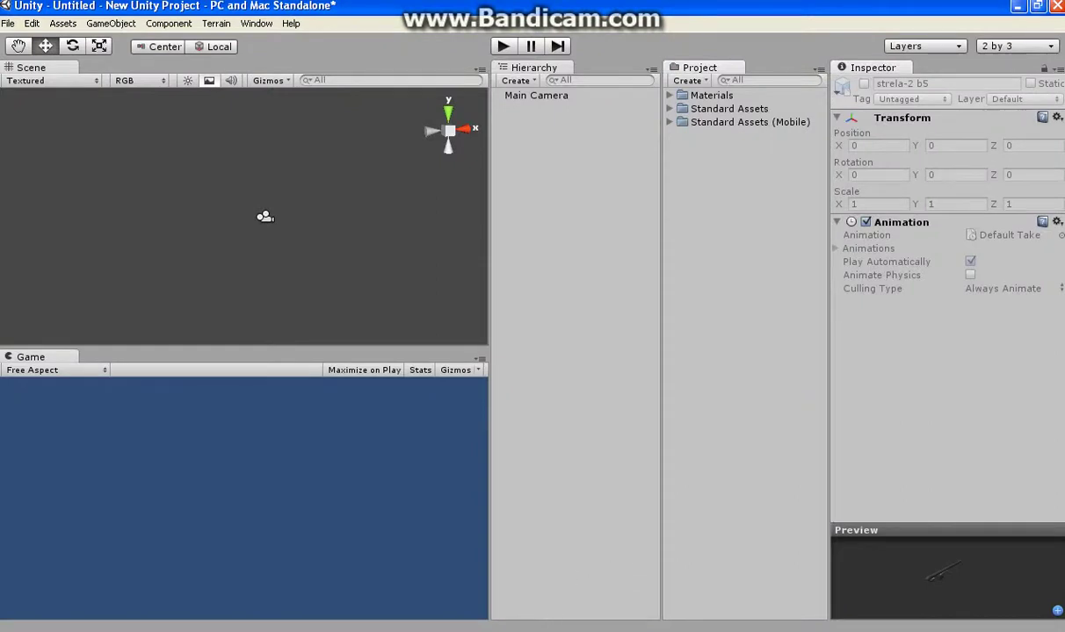
Bring up the Start menu over the Unity editor, then dismiss it.
key("super")
key("Escape")
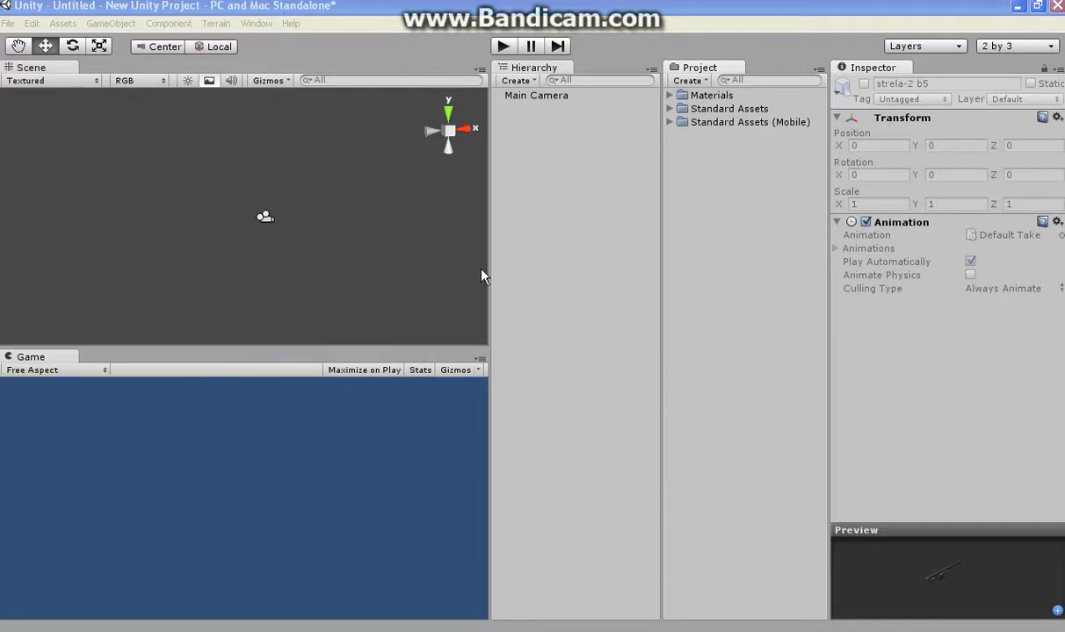
Drag the strela-2 b5 model from My Documents > My Pictures into Unity's Project panel.
key("super")
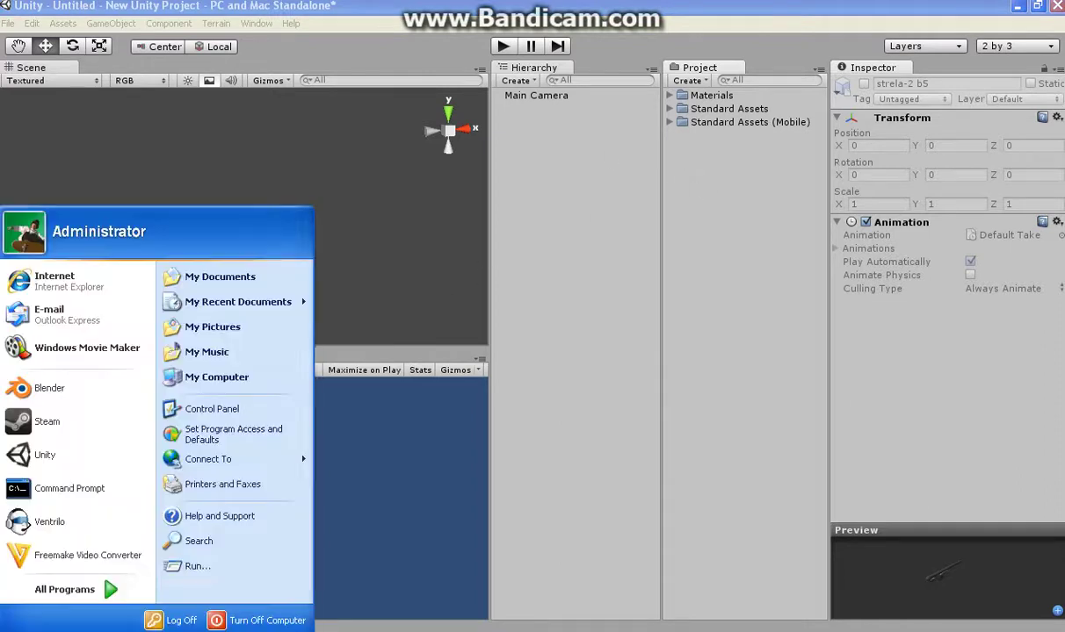
left_click(216, 275)
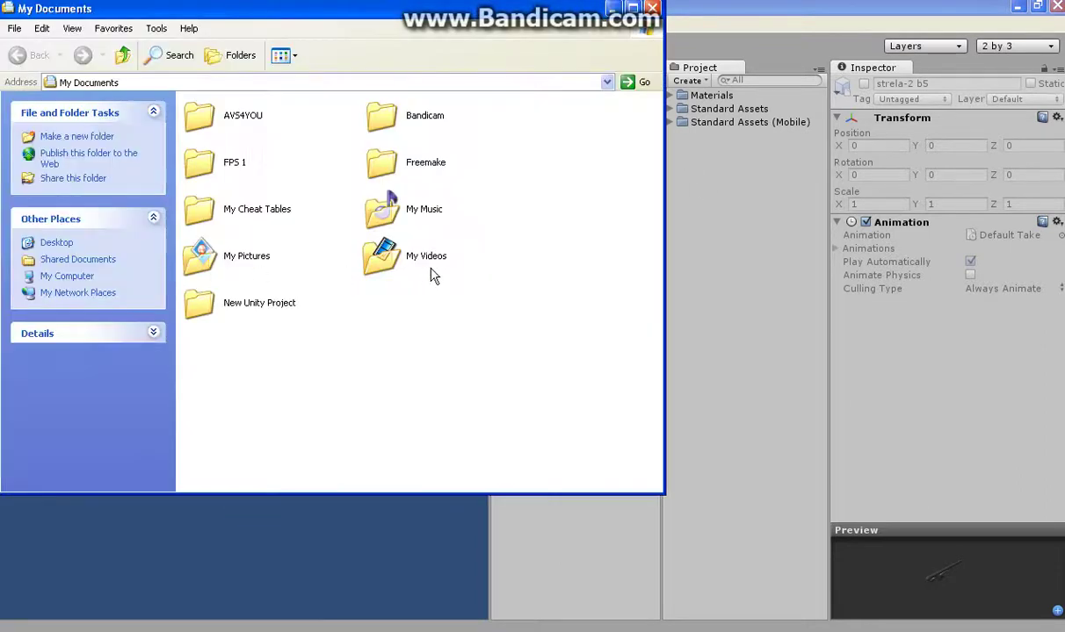
double_click(199, 254)
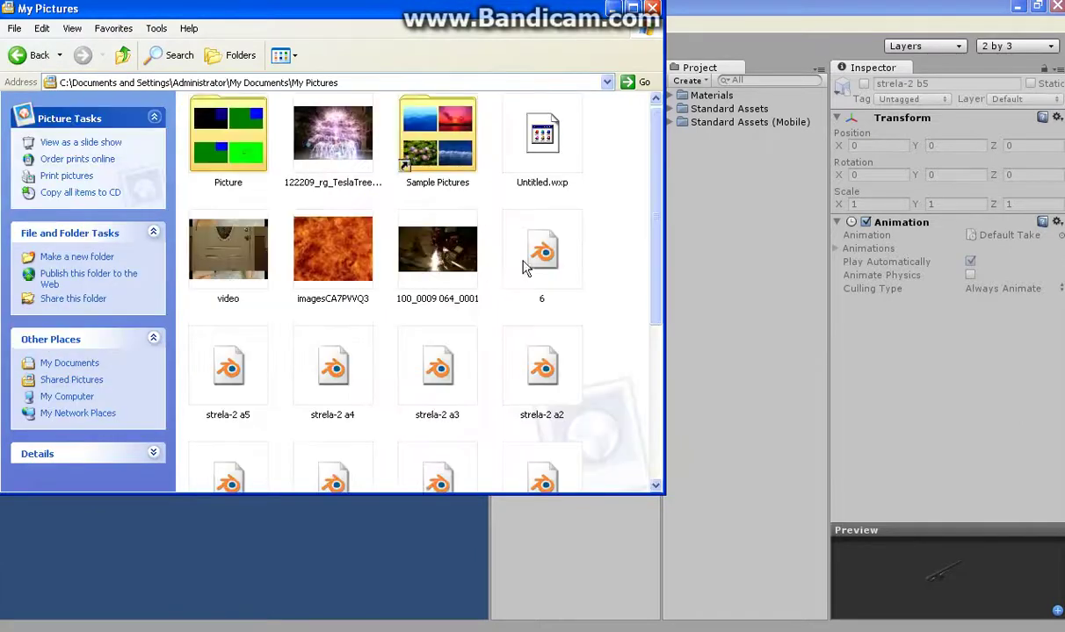
left_click_drag(654, 248, 655, 338)
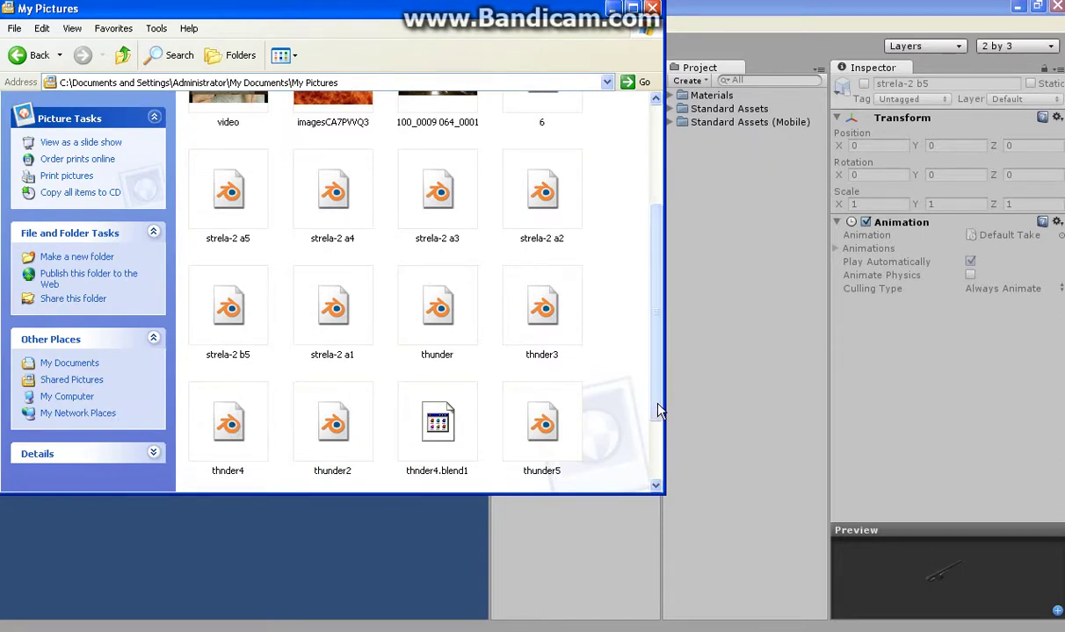
mouse_move(228, 308)
left_mouse_down()
mouse_move(618, 292)
mouse_move(676, 238)
left_mouse_up()
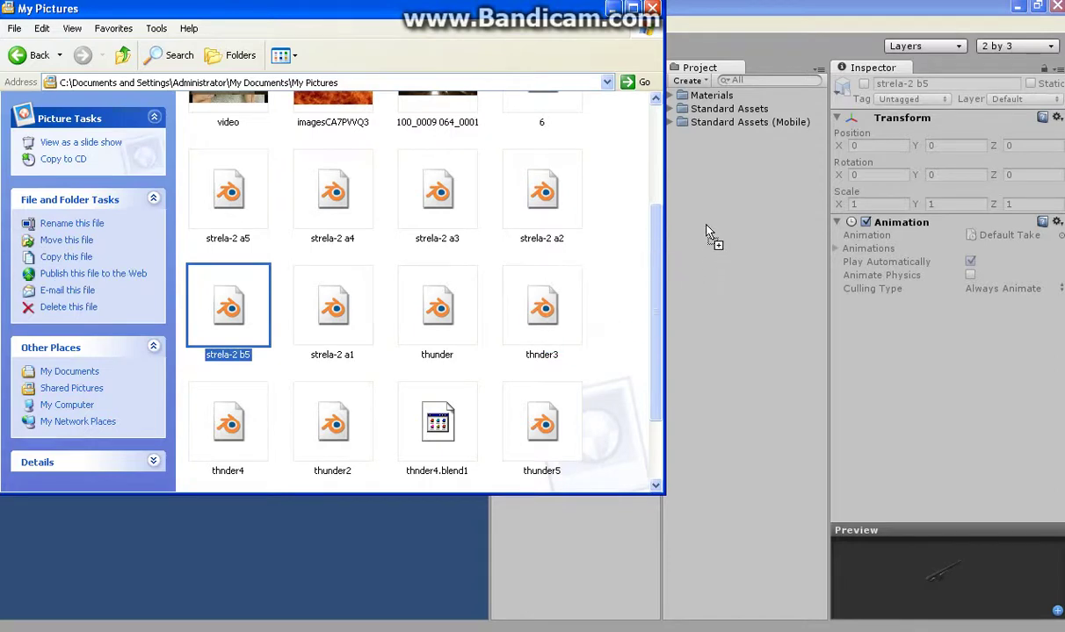
Delete the strela-2 b5 asset, then quit Unity without saving the Untitled scene.
left_click(654, 8)
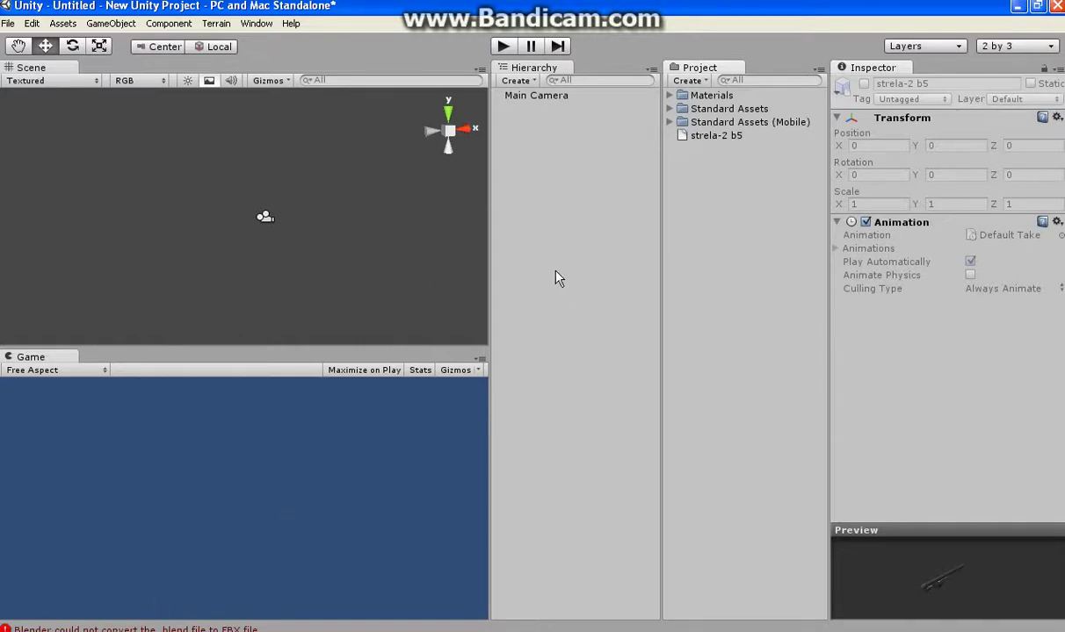
right_click(726, 135)
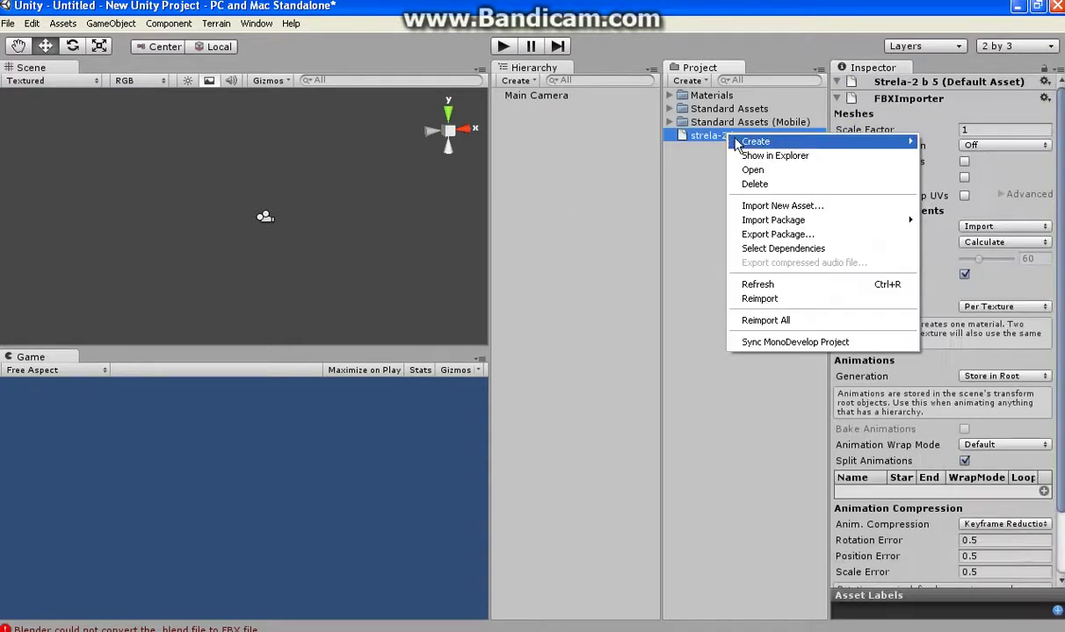
left_click(754, 185)
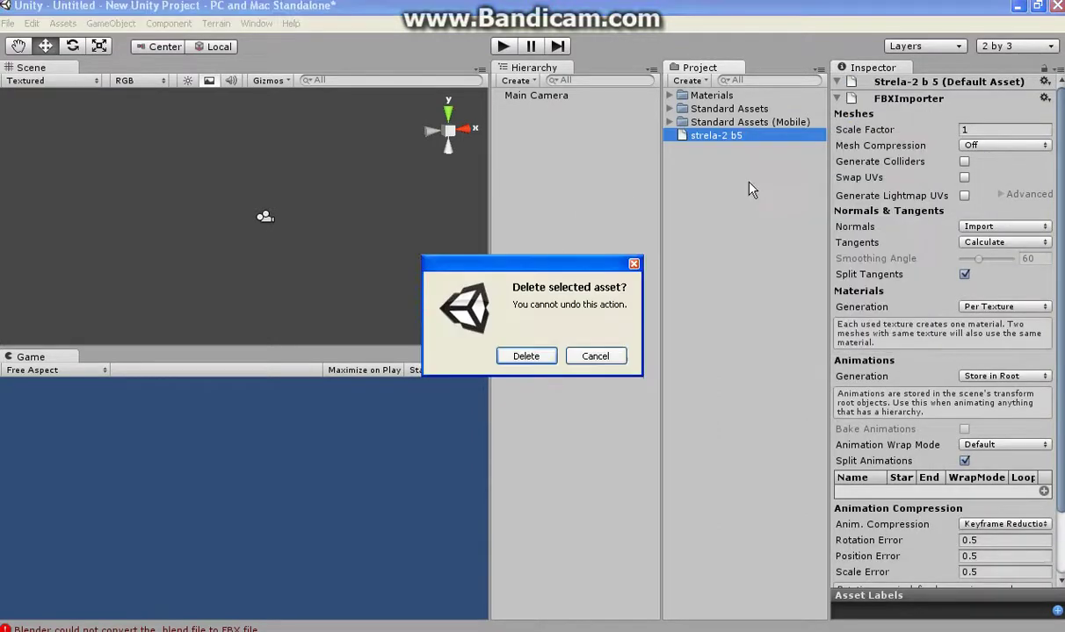
left_click(524, 360)
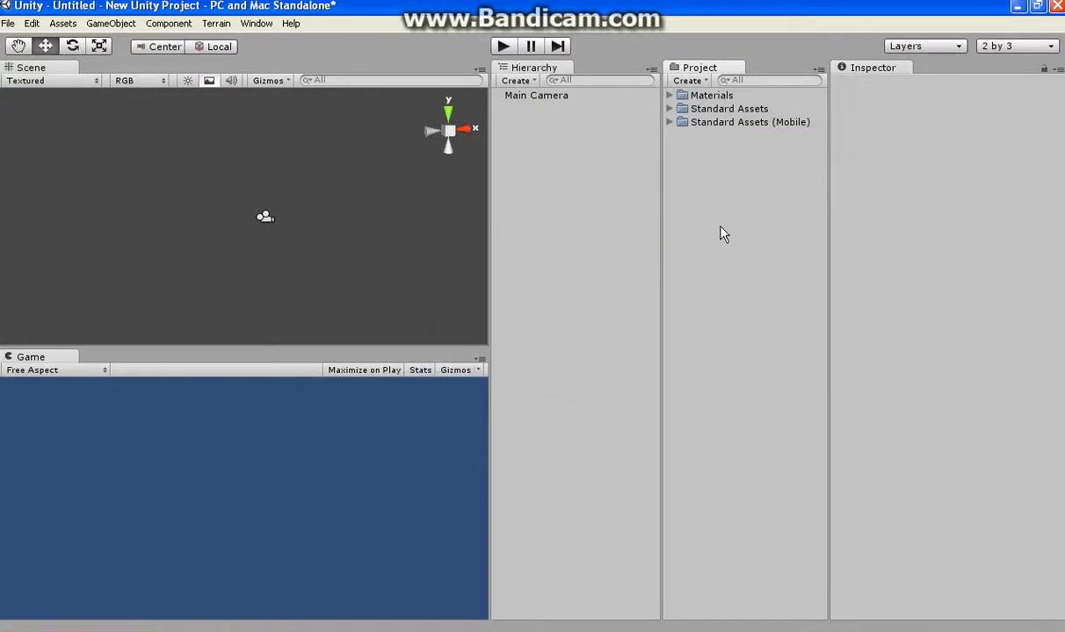
left_click(1054, 9)
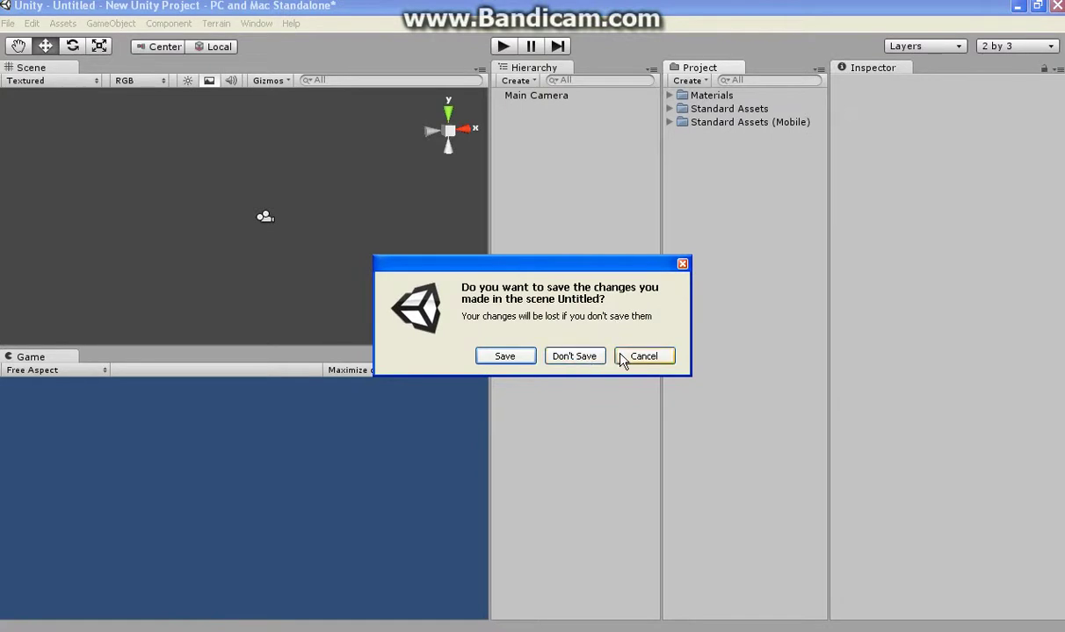
left_click(586, 361)
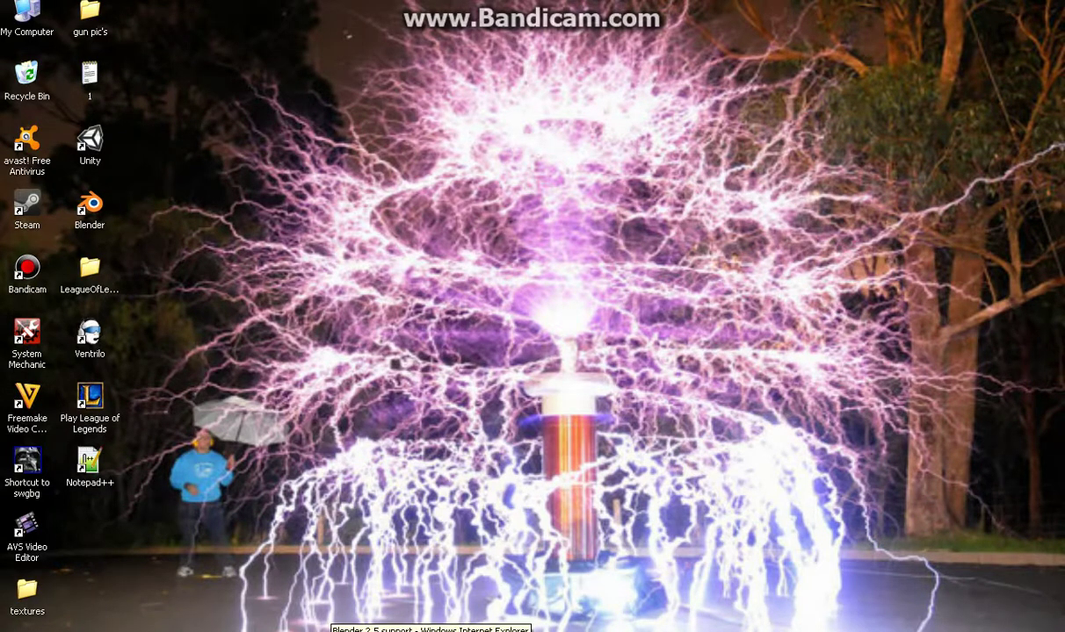
Save the Unity-BlenderToFBX.zip attachment from the Blender 2.5 forum thread to the Desktop.
left_click(351, 625)
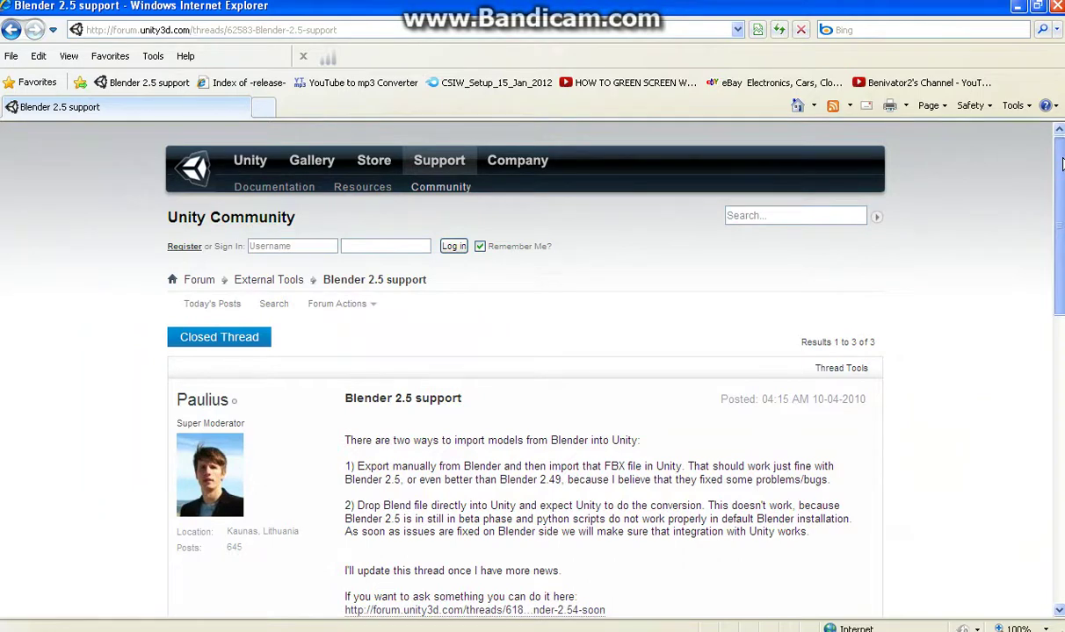
left_click_drag(1061, 162, 1061, 226)
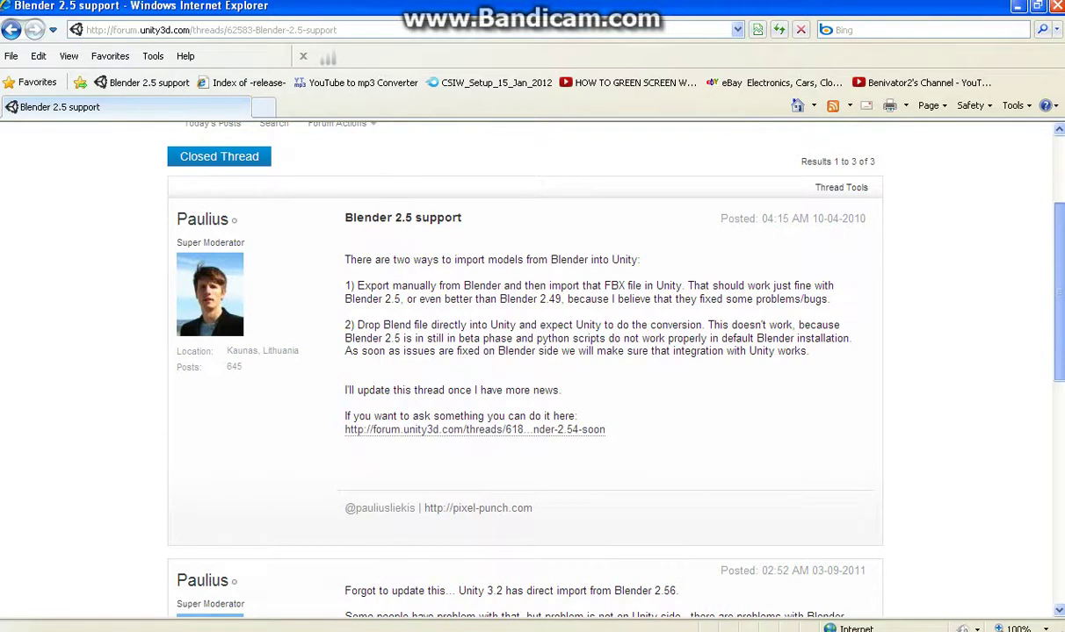
left_click_drag(1062, 226, 1062, 264)
scroll(690, 480, "down", 5)
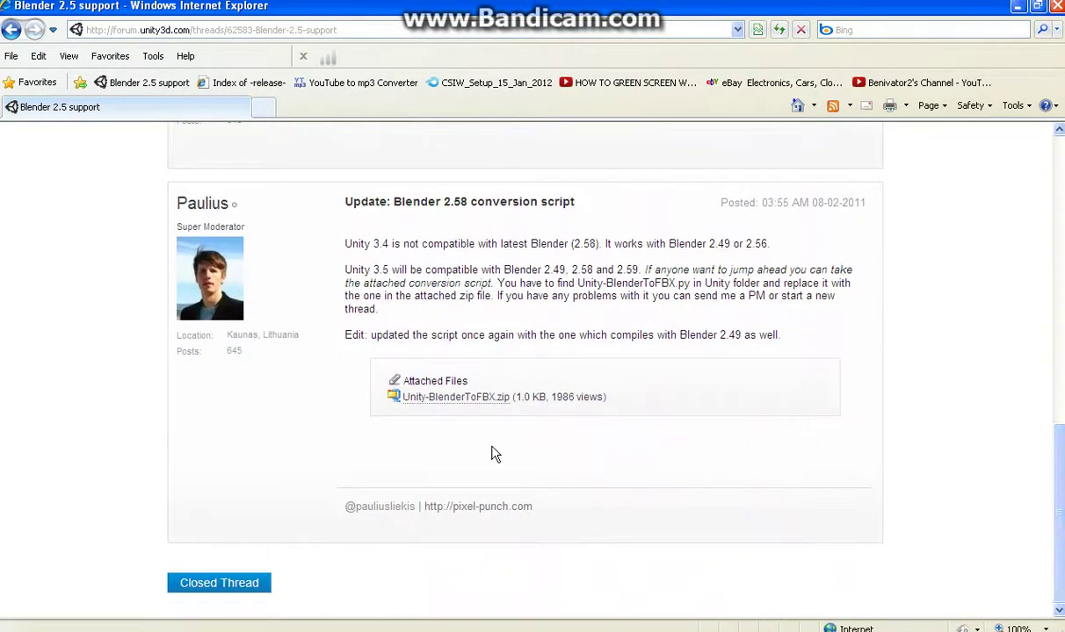
left_click(427, 404)
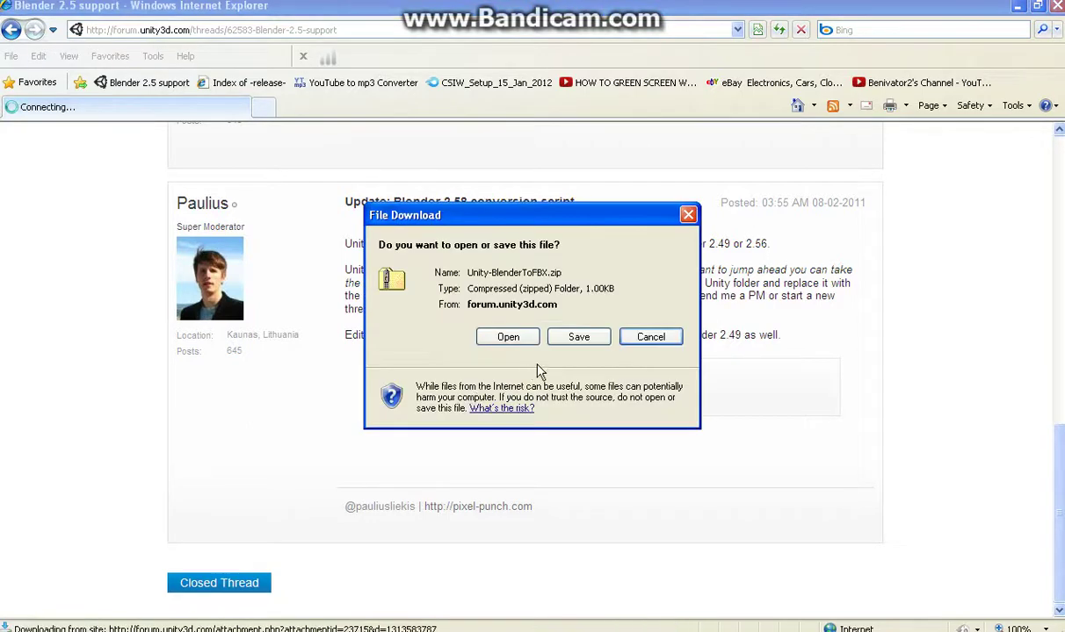
left_click(561, 323)
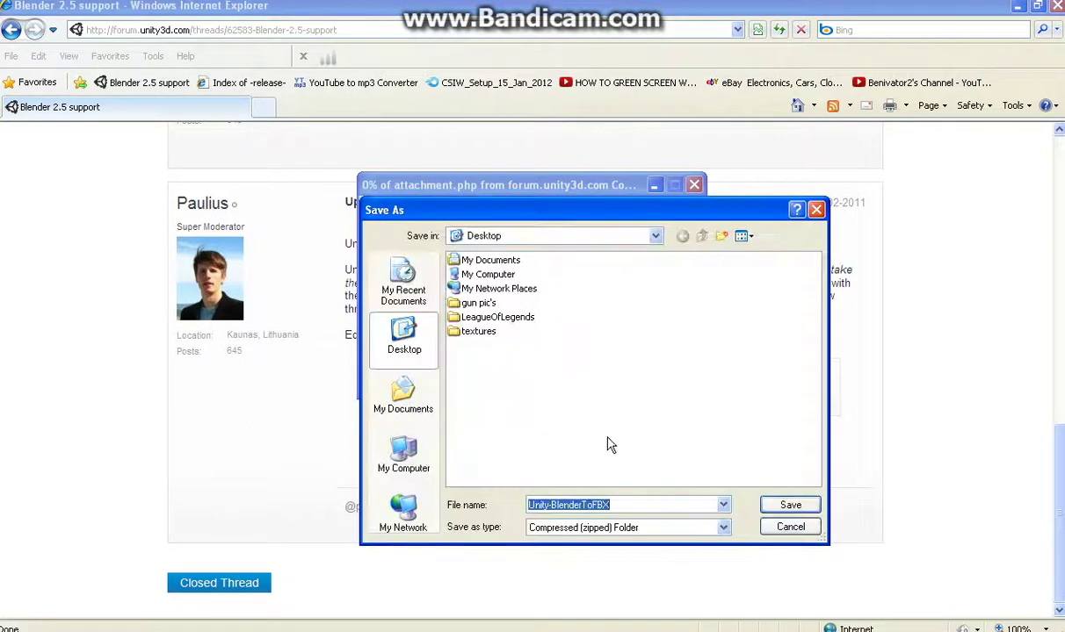
left_click(802, 505)
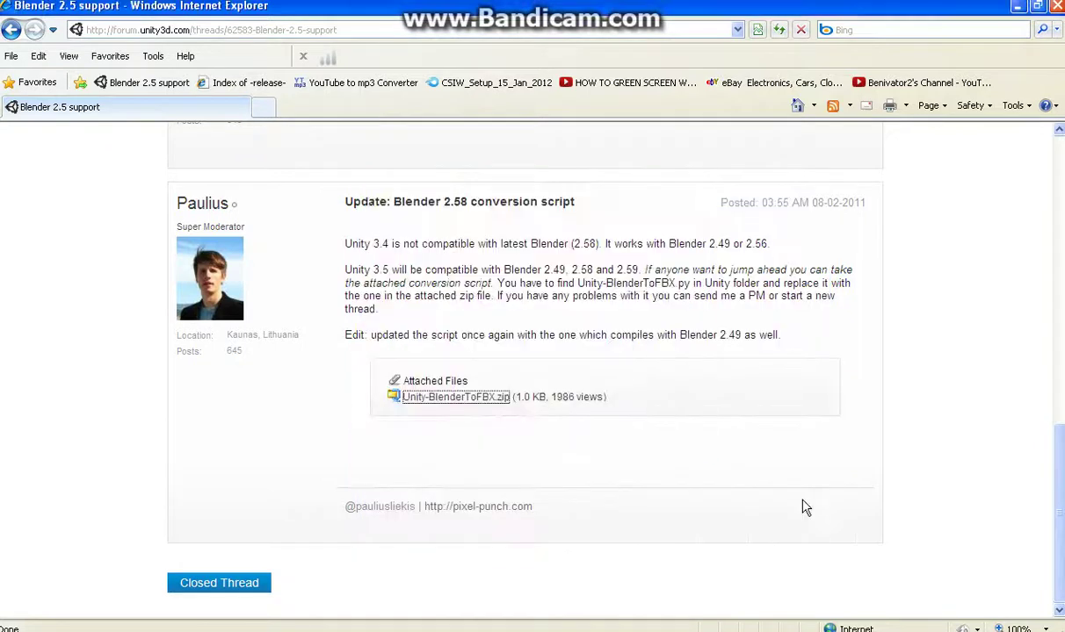
Close the browser and open the downloaded Unity-BlenderToFBX.zip, then minimize it.
left_click(1058, 7)
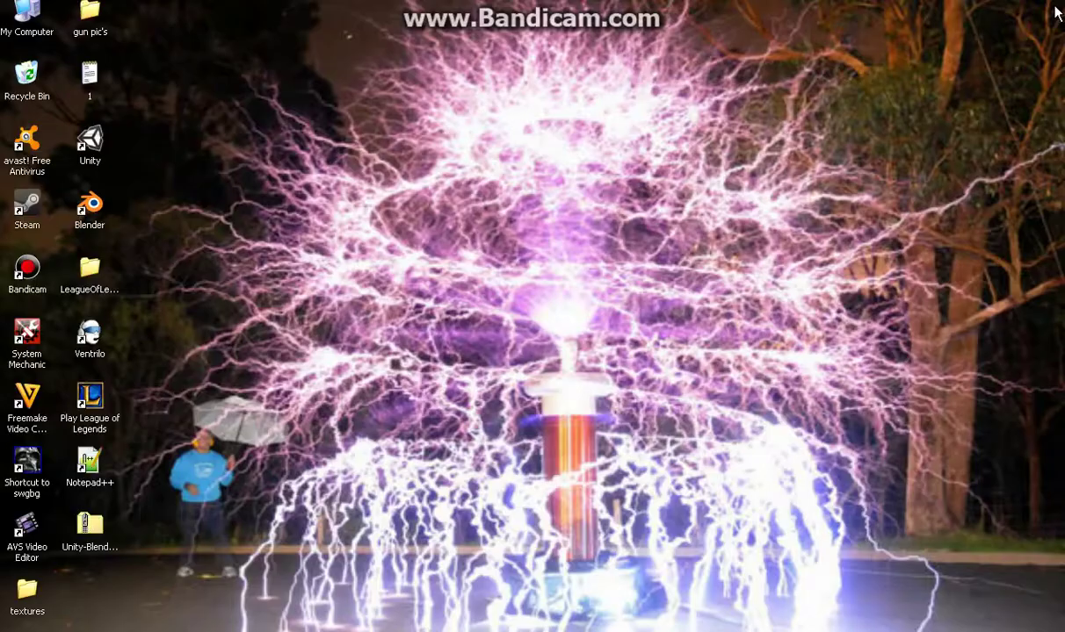
left_click(87, 535)
double_click(87, 538)
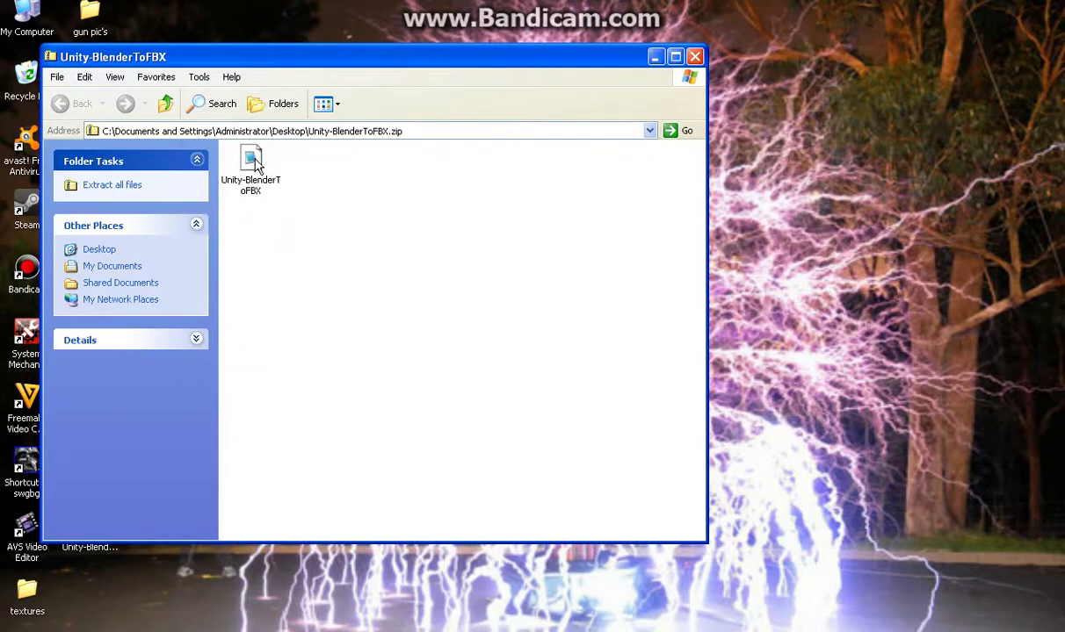
left_click(655, 55)
Navigate through My Computer to C:\Program Files\Unity\Editor\Data.
key("super")
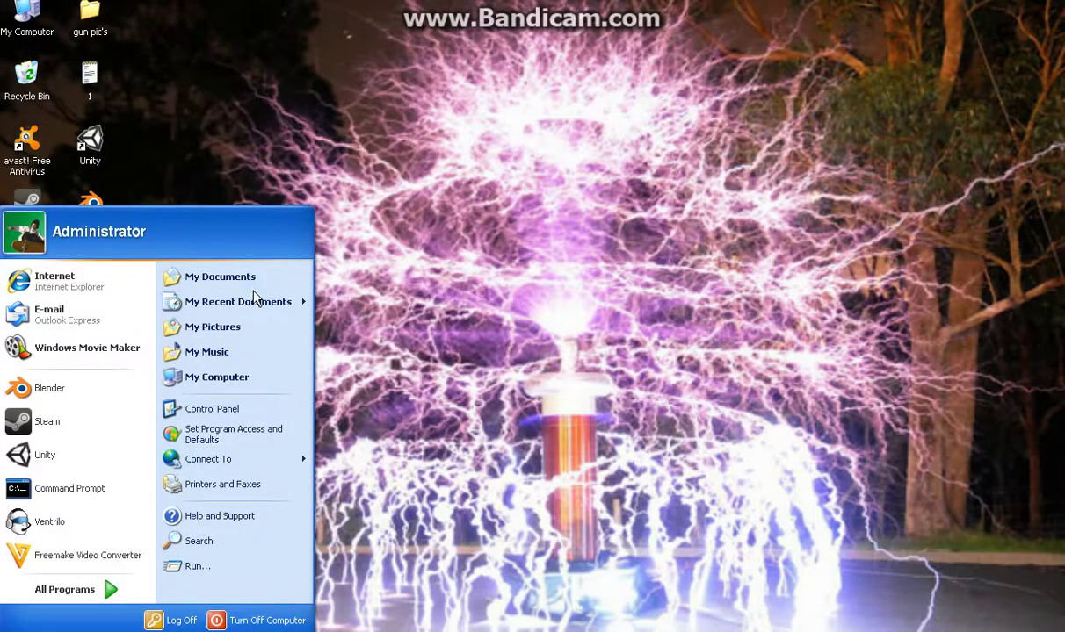
left_click(215, 385)
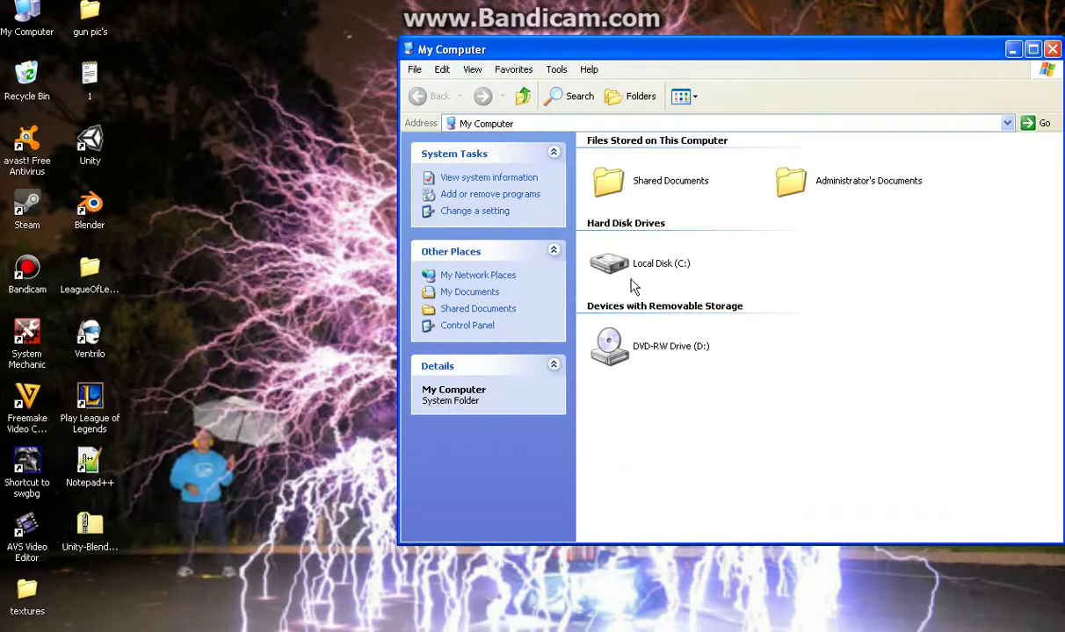
left_click(629, 268)
double_click(629, 268)
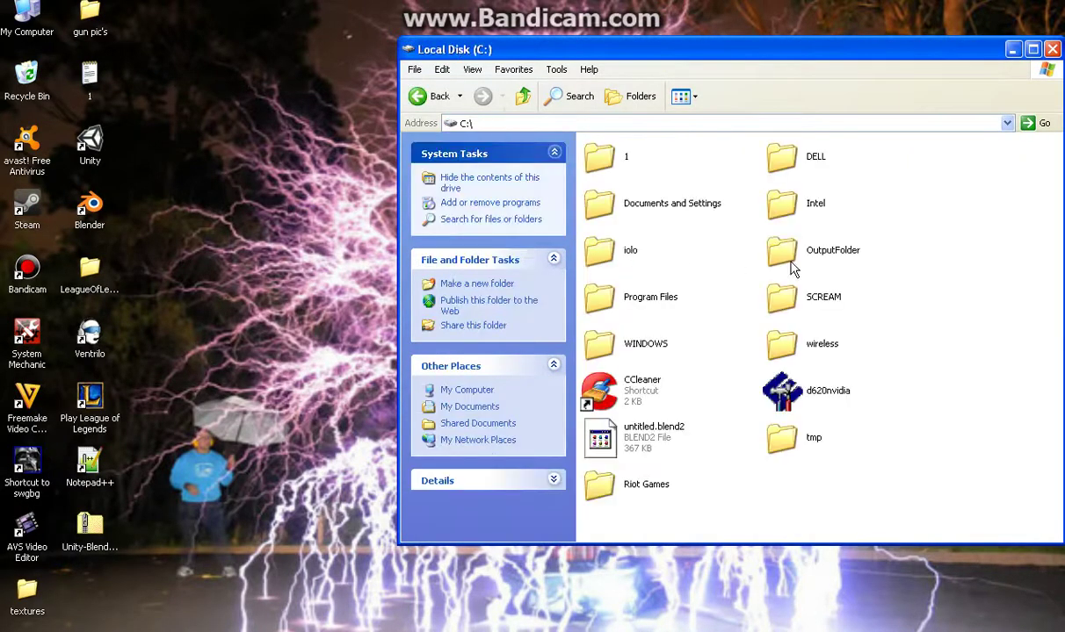
double_click(615, 305)
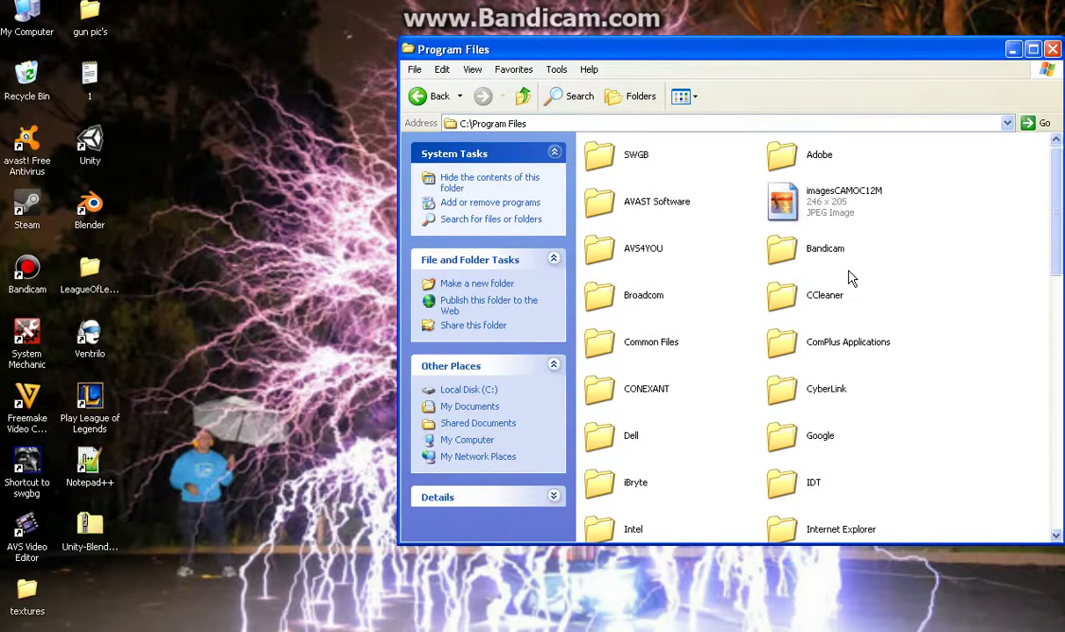
left_click_drag(1056, 210, 1057, 436)
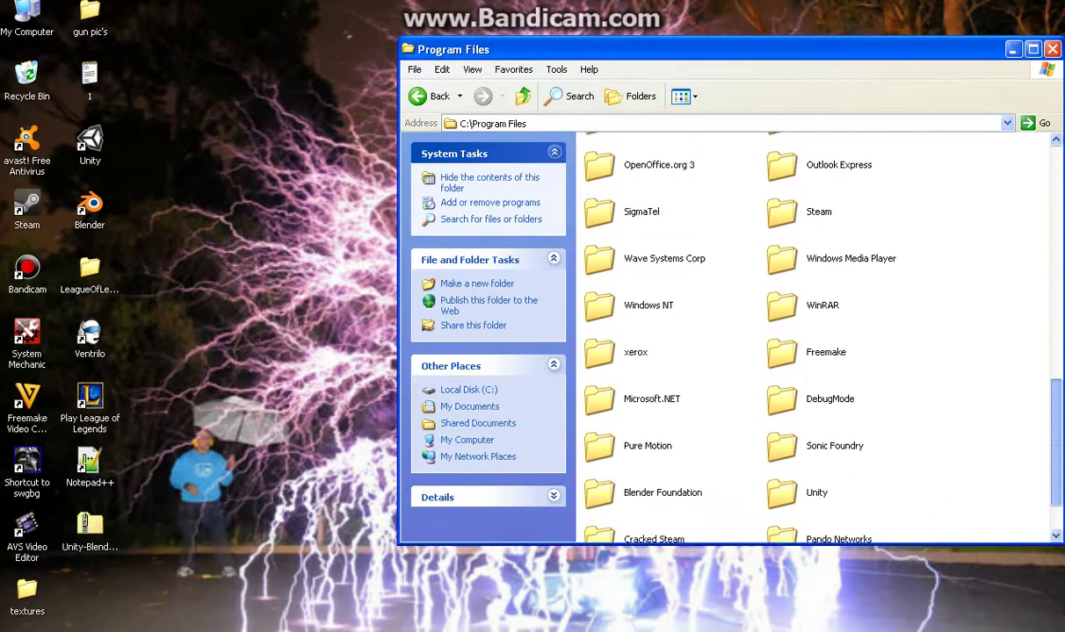
double_click(797, 494)
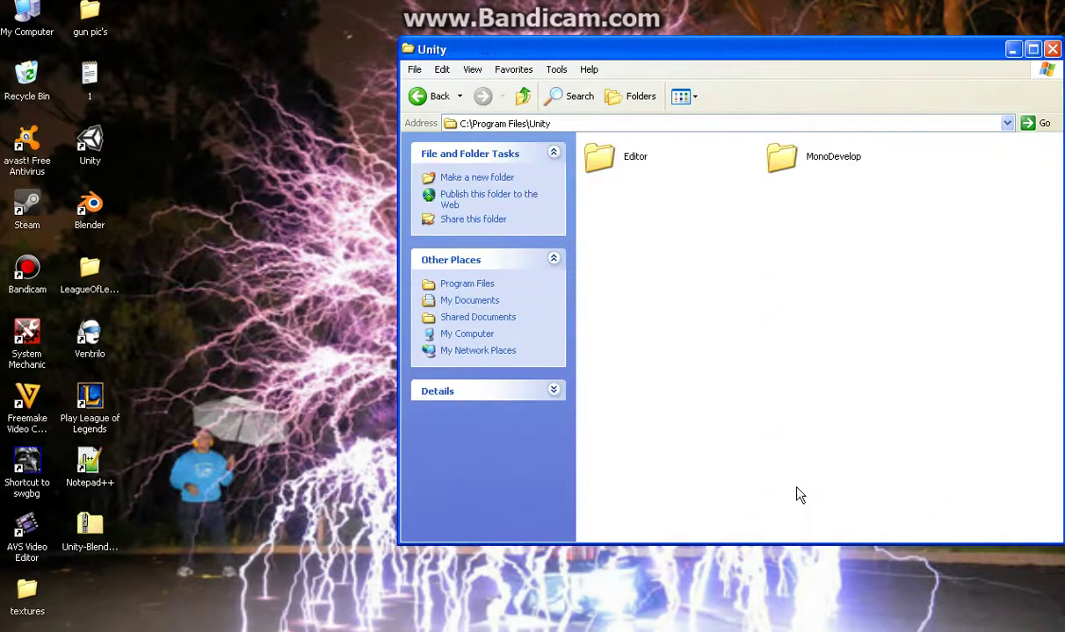
double_click(612, 165)
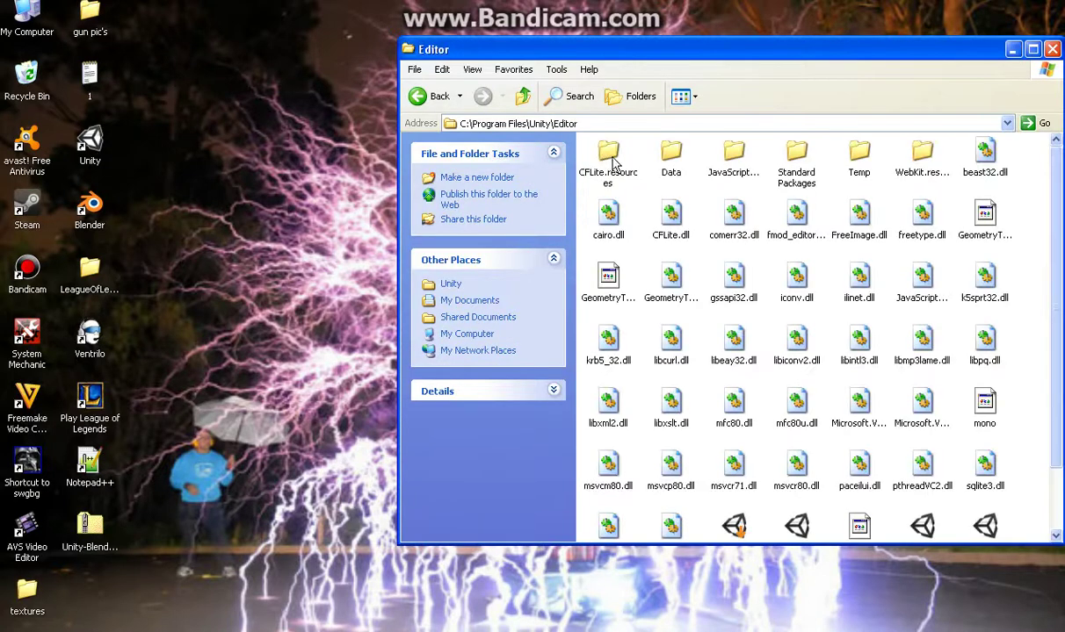
double_click(672, 158)
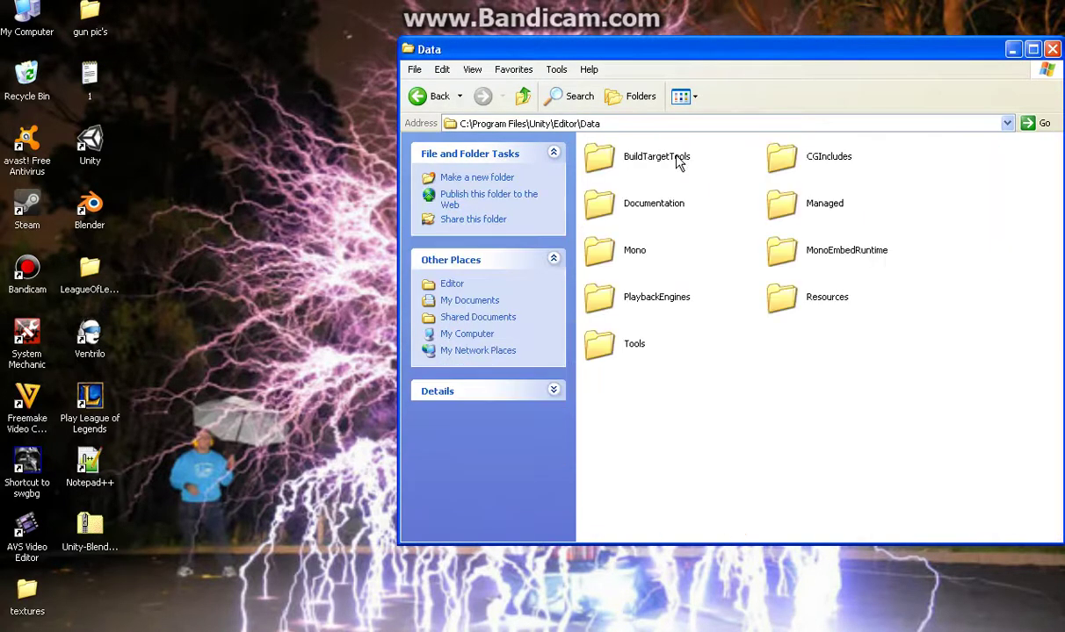
Rename Unity-BlenderToFBX.py in the Tools folder to _Unity-BlenderToFBX.py.
double_click(602, 342)
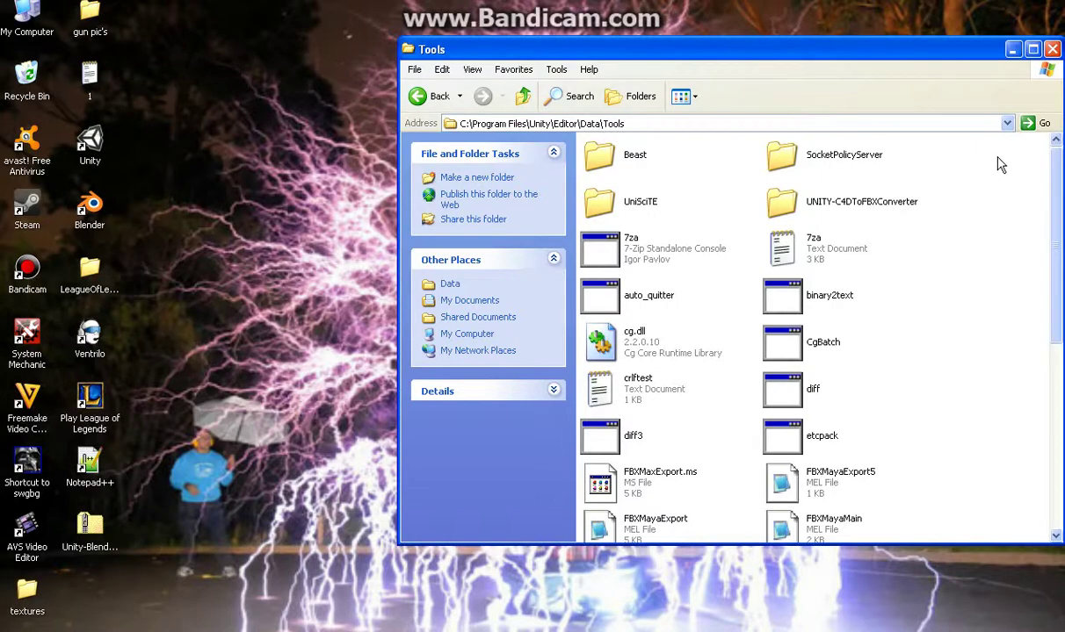
left_click_drag(1057, 193, 1056, 378)
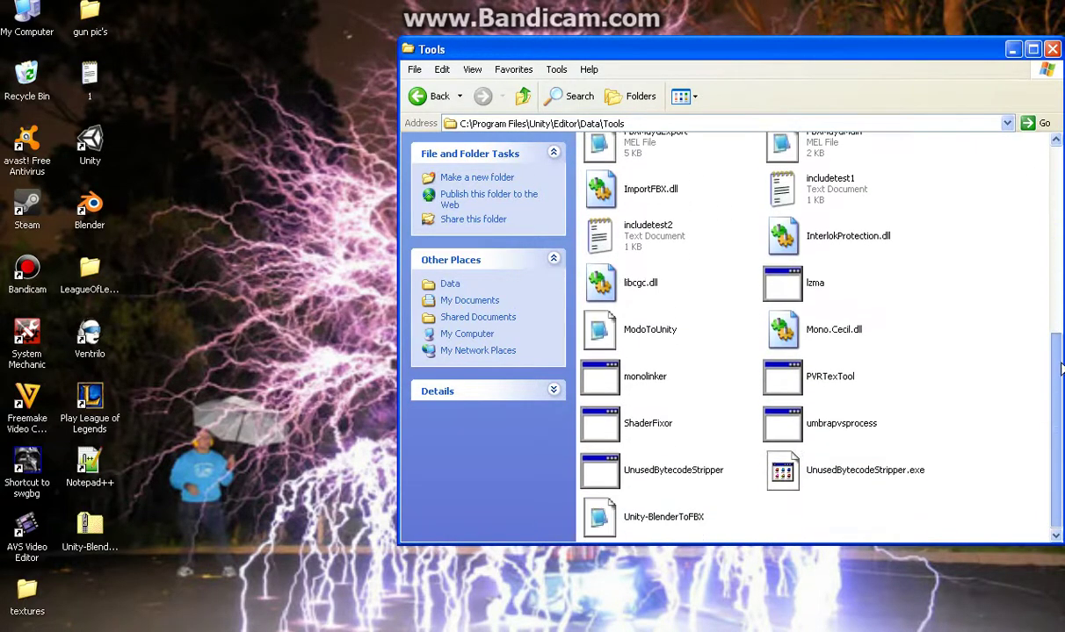
left_click(627, 521)
left_click(627, 518)
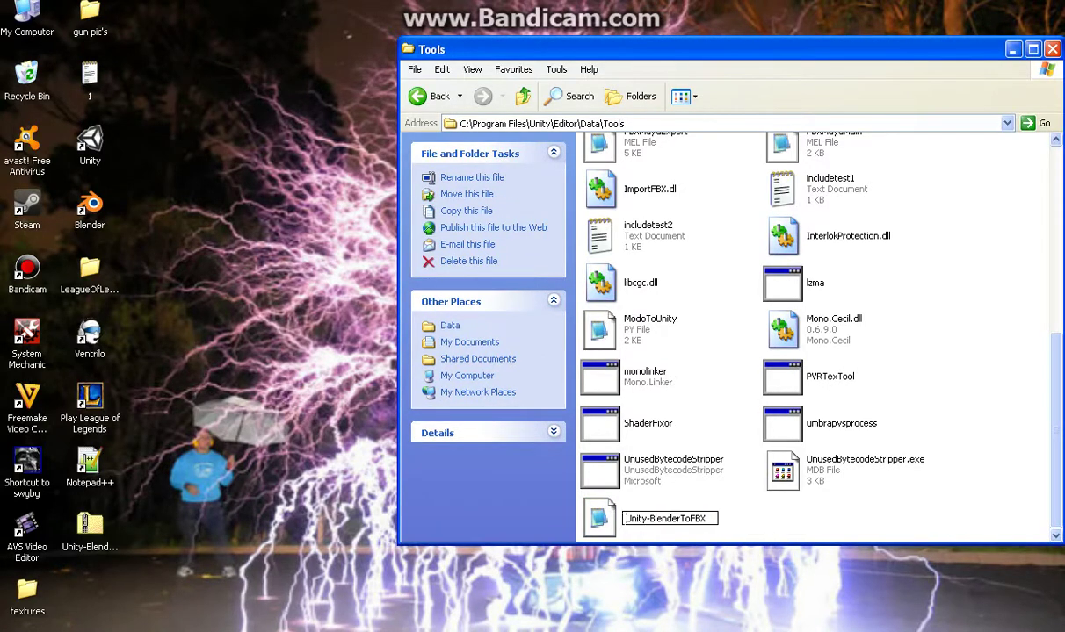
type("_")
key("Return")
left_click(727, 513)
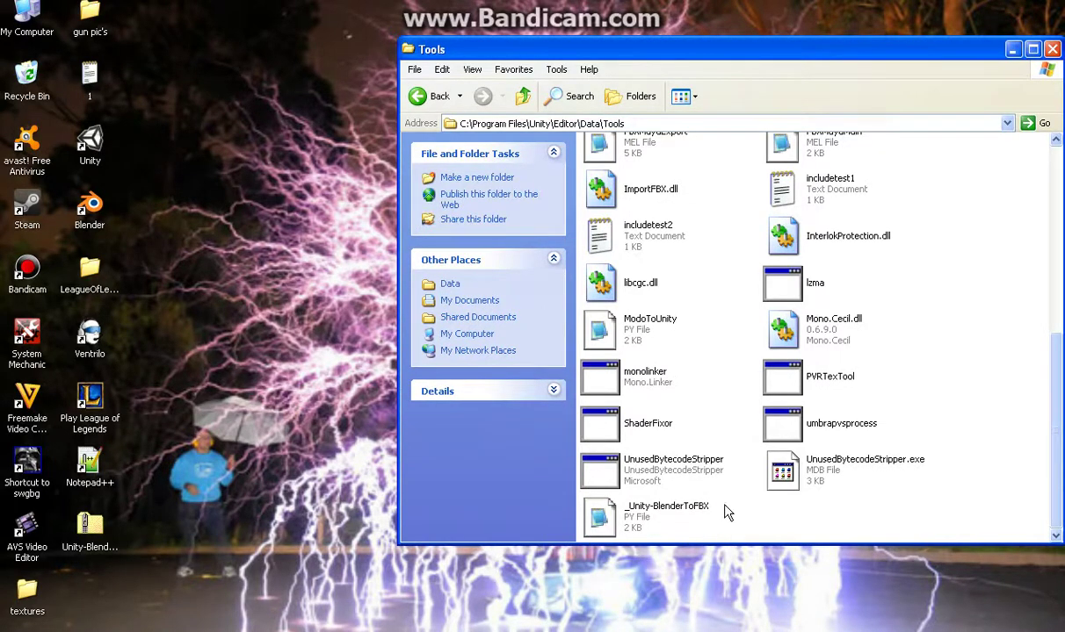
Copy Unity-BlenderToFBX.py from the desktop zip into Tools, then close the zip window.
left_click(95, 537)
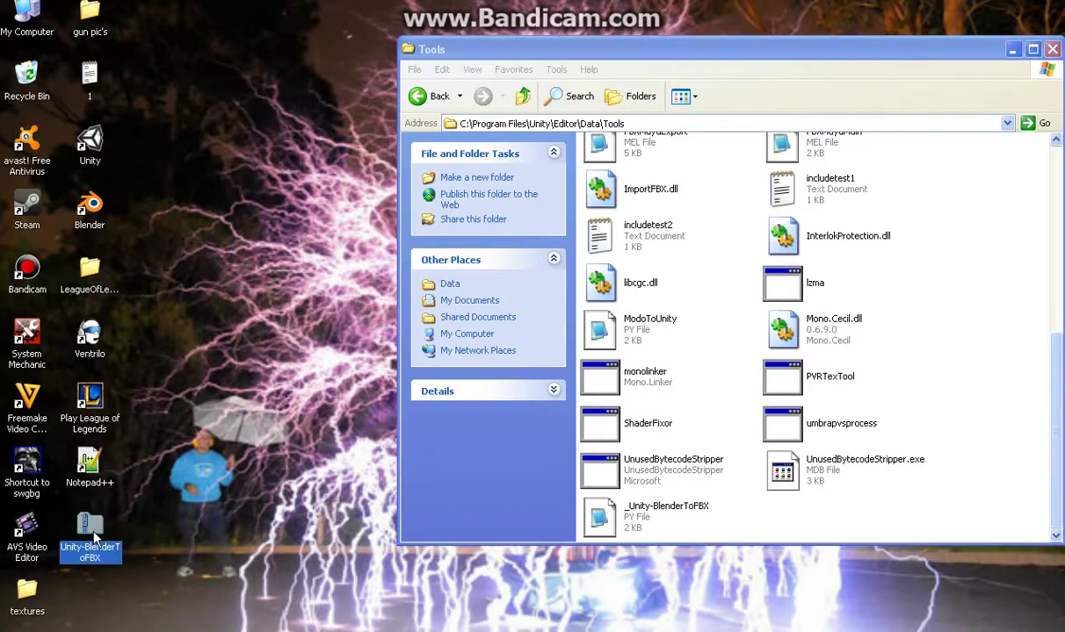
double_click(95, 536)
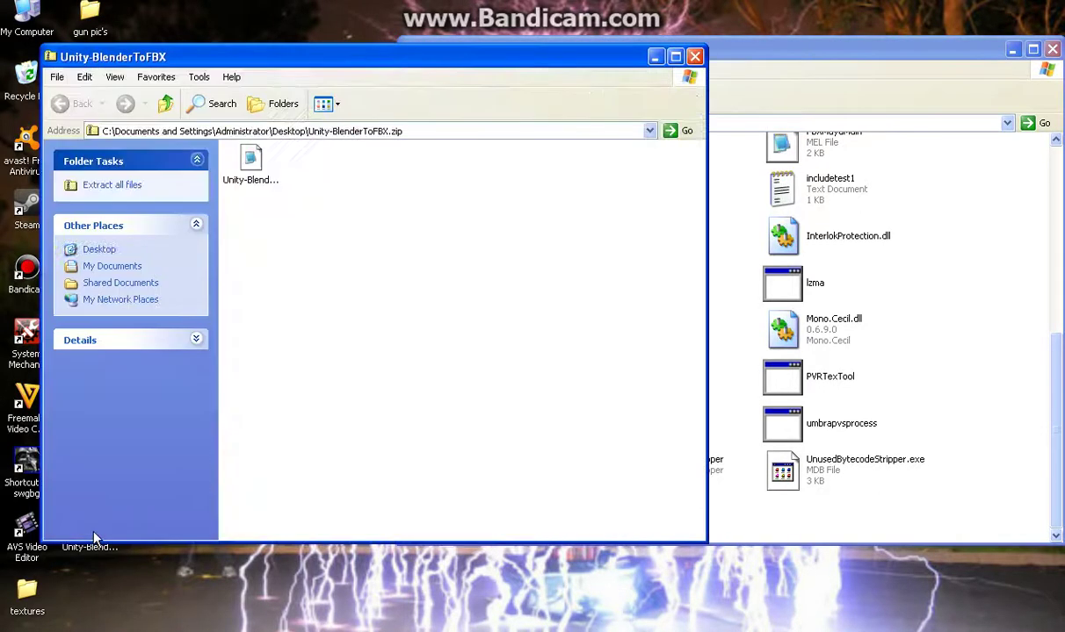
left_click_drag(463, 56, 401, 50)
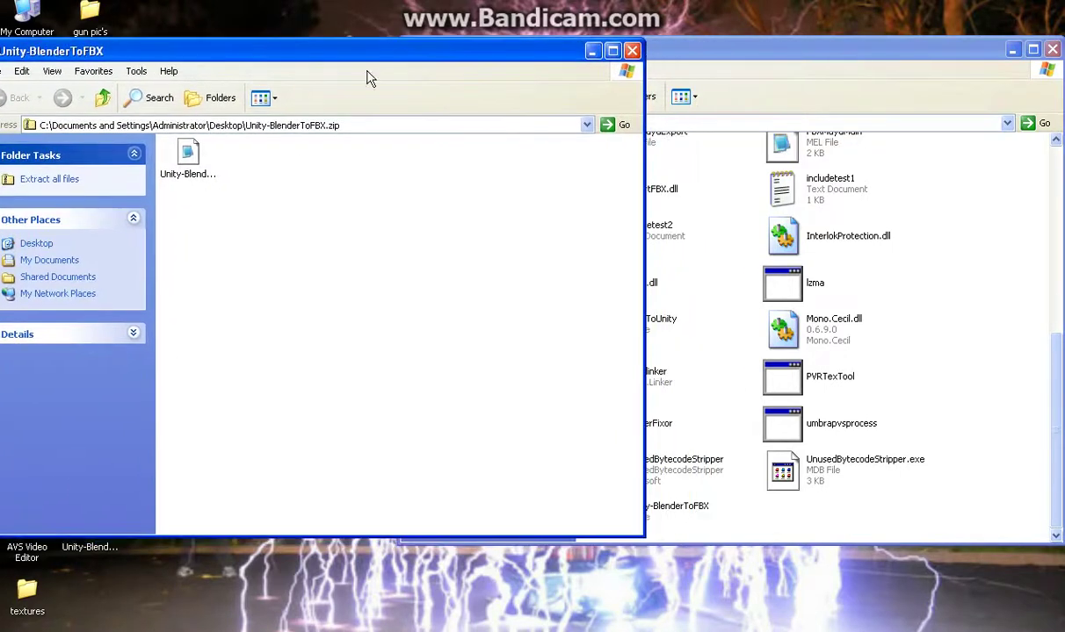
left_click(185, 160)
left_click_drag(183, 166, 761, 508)
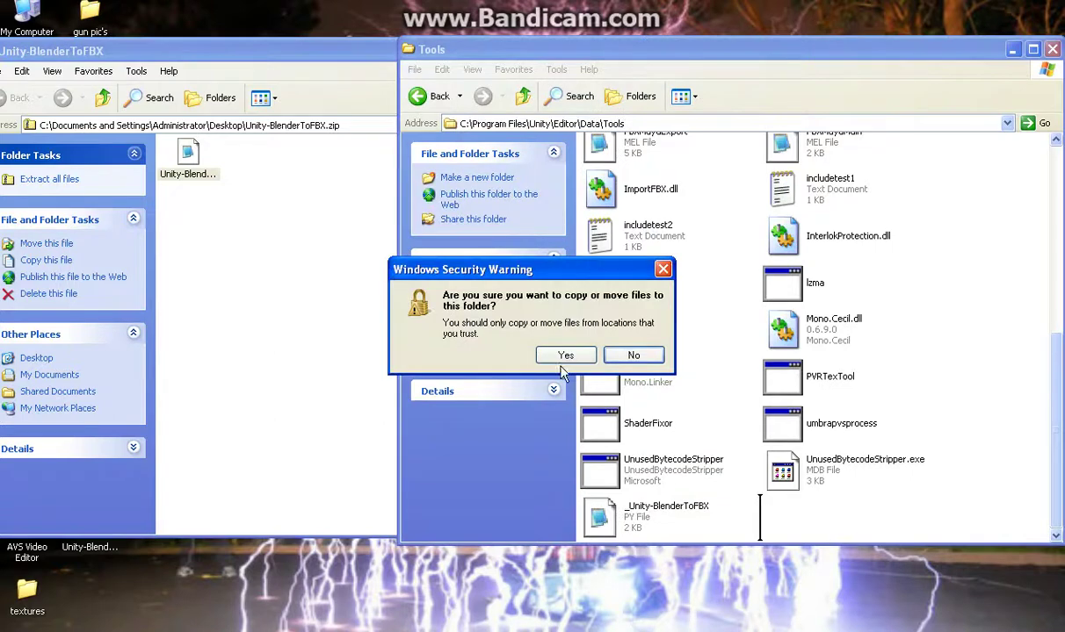
left_click(563, 356)
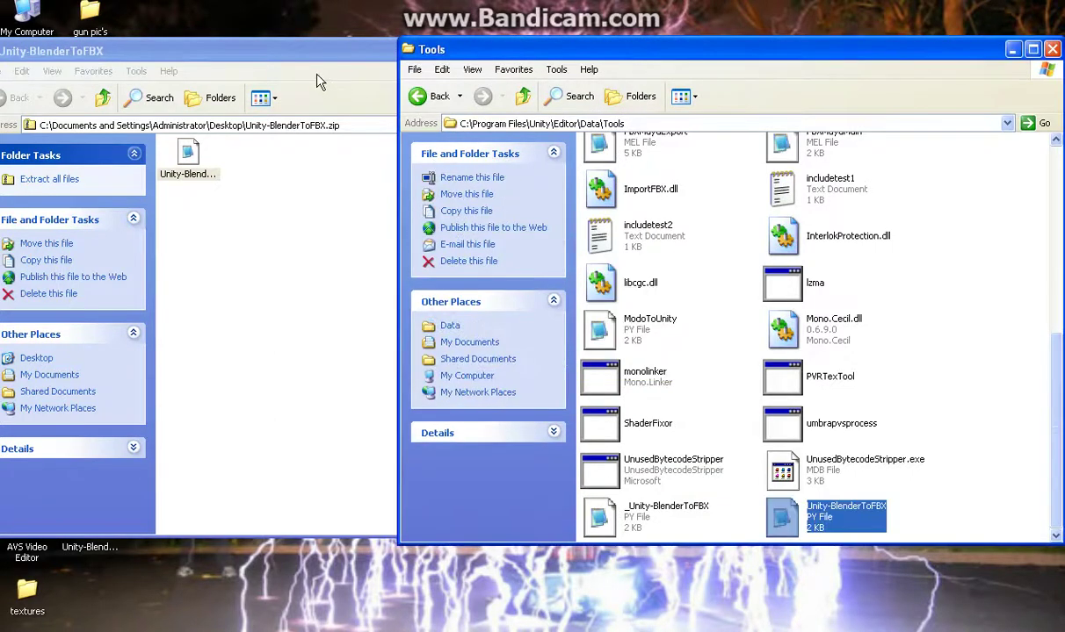
left_click(290, 50)
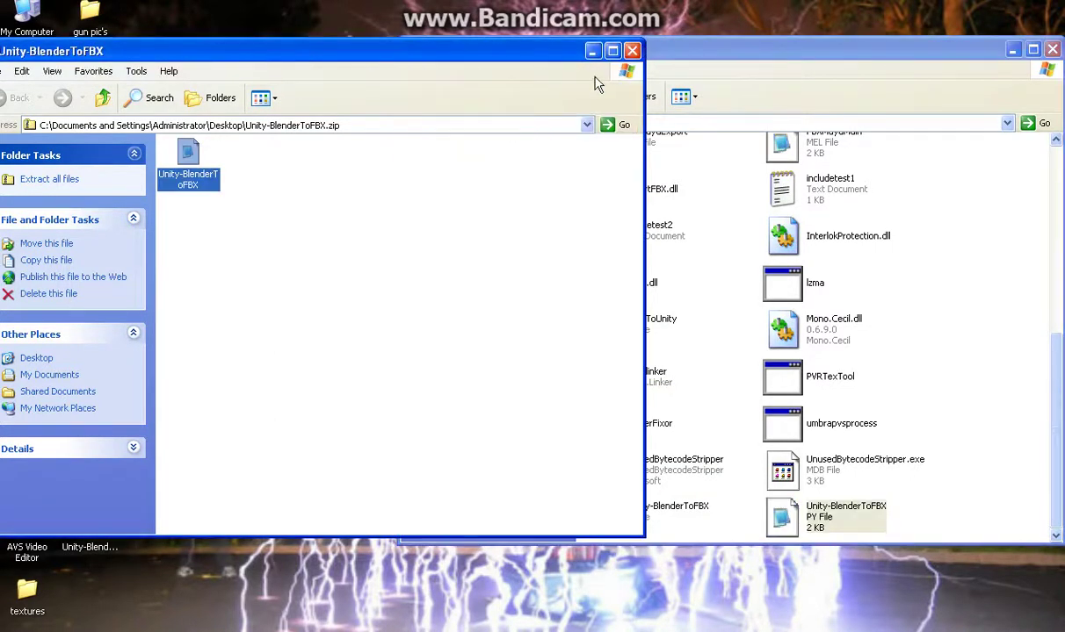
left_click(631, 51)
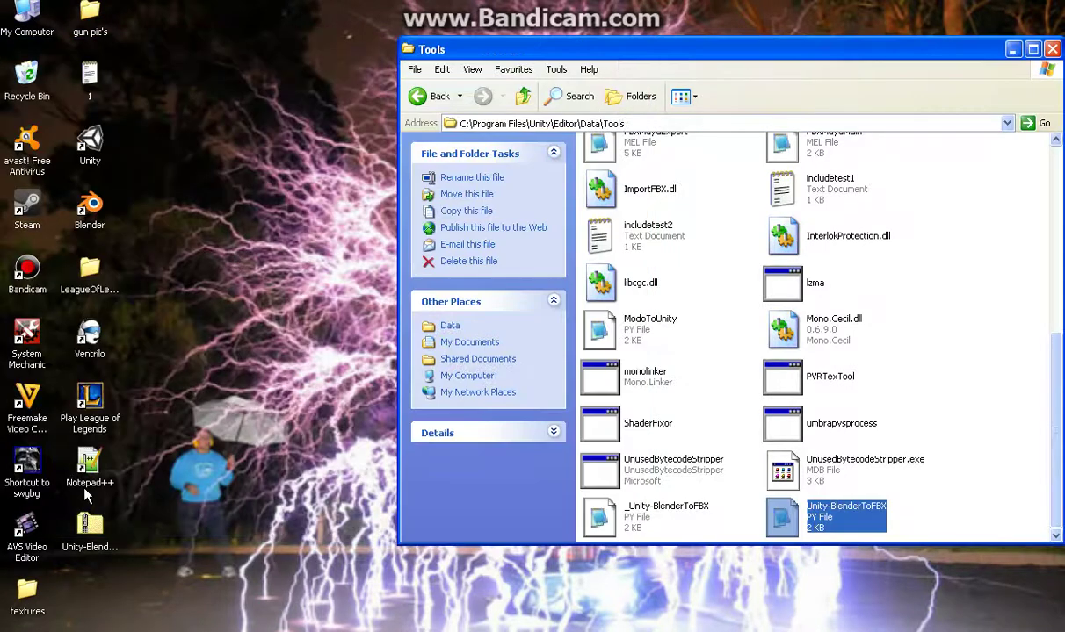
Delete Unity-BlenderToFBX.zip from the desktop and confirm the deletion.
left_click(88, 522)
right_click(88, 523)
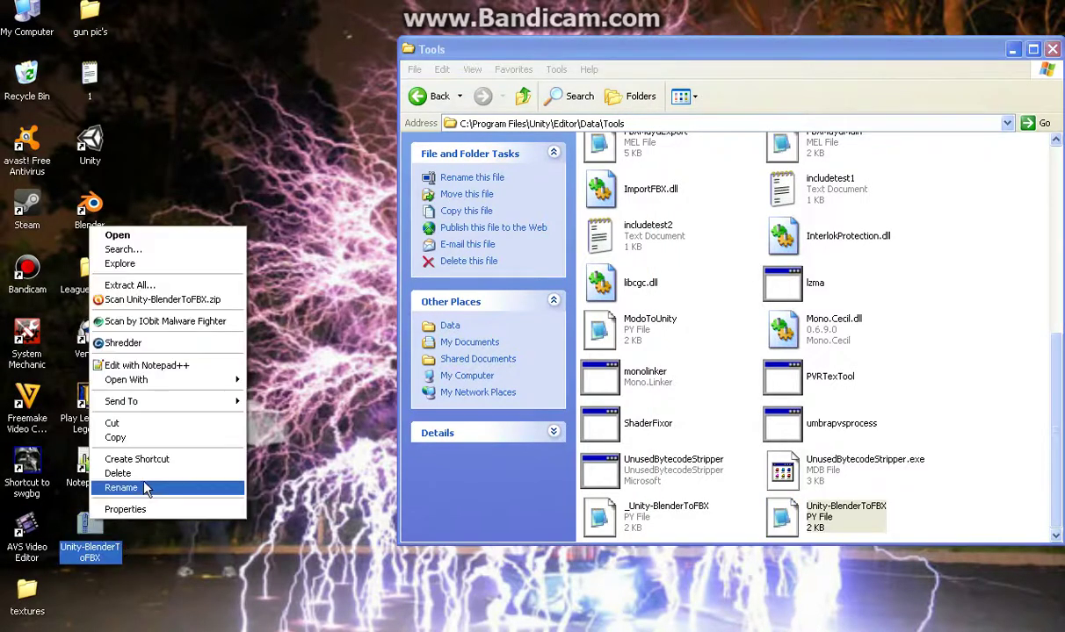
left_click(135, 459)
left_click(589, 341)
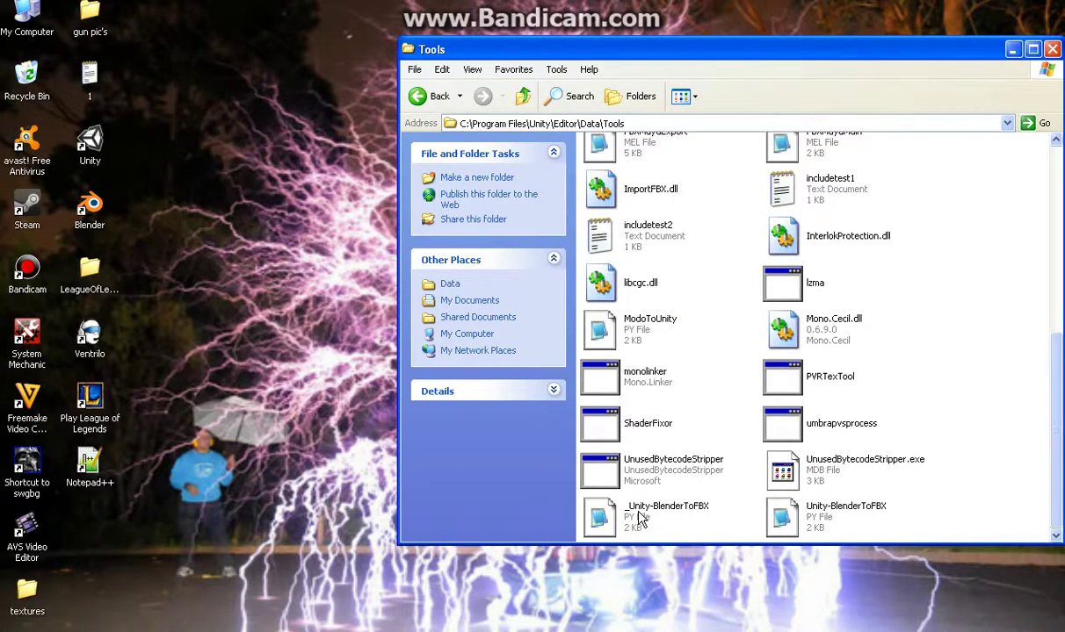
Close the Tools window and scroll through the download.blender.org release index.
left_click(1051, 54)
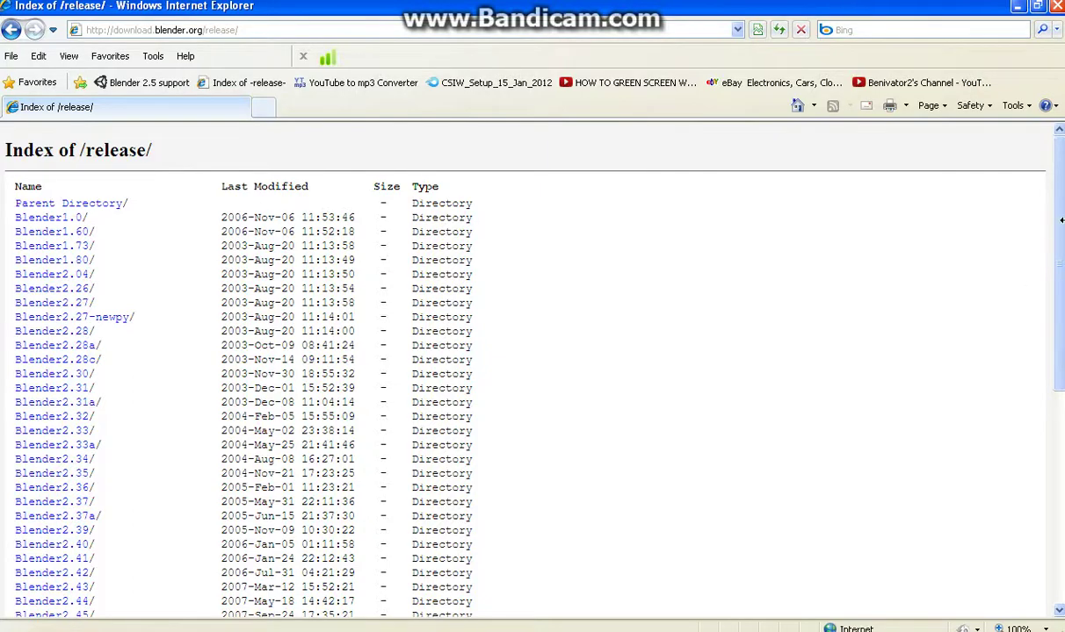
left_click_drag(1058, 252, 1058, 460)
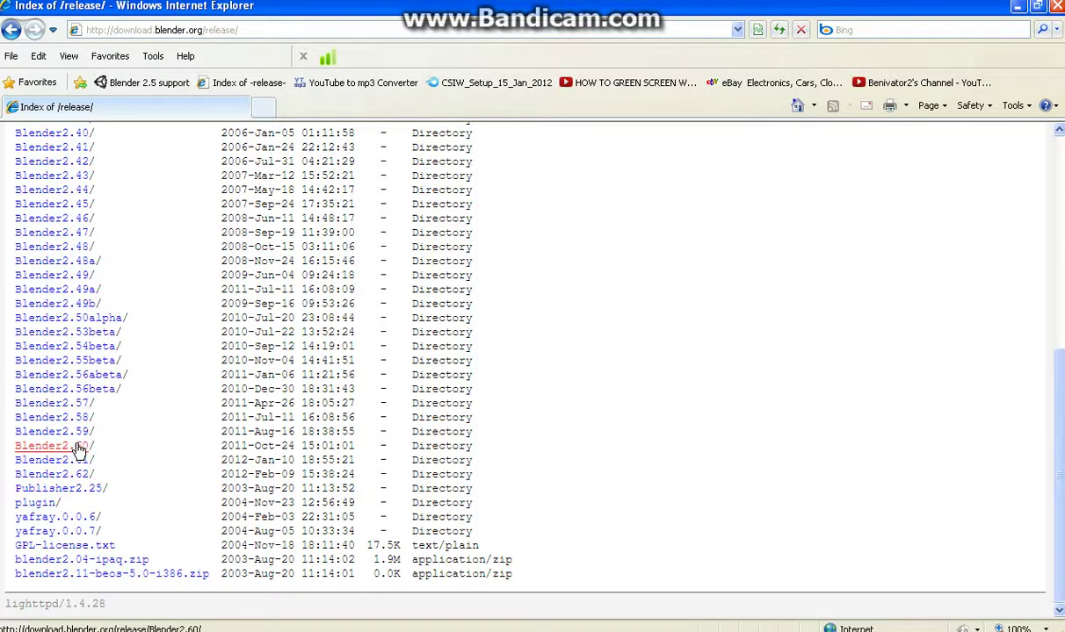
Close Internet Explorer and launch Unity from its desktop shortcut.
left_click(1057, 7)
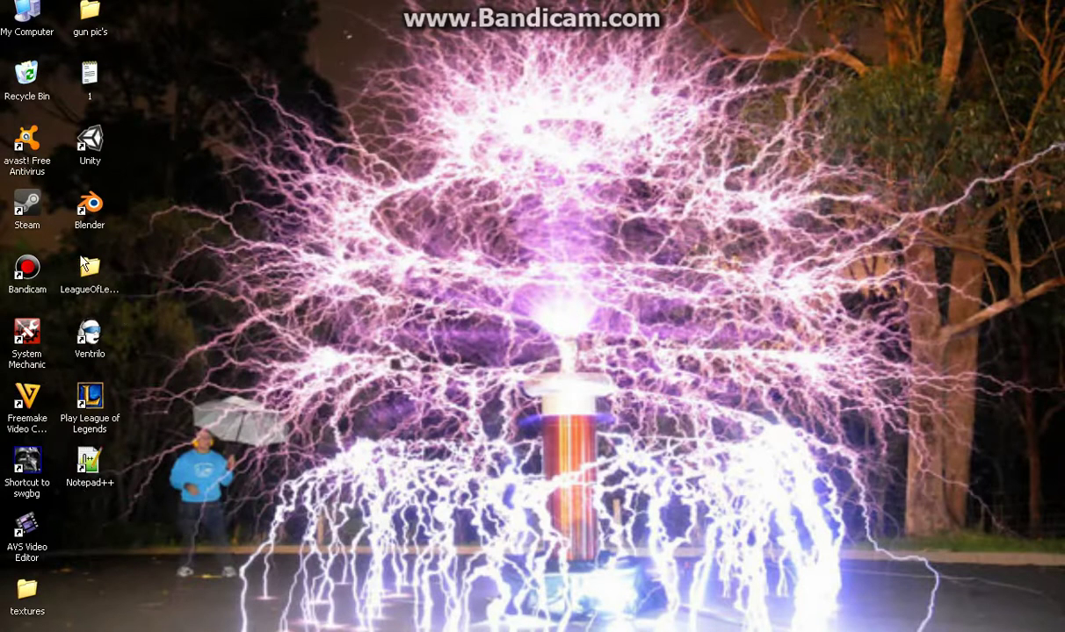
left_click(97, 138)
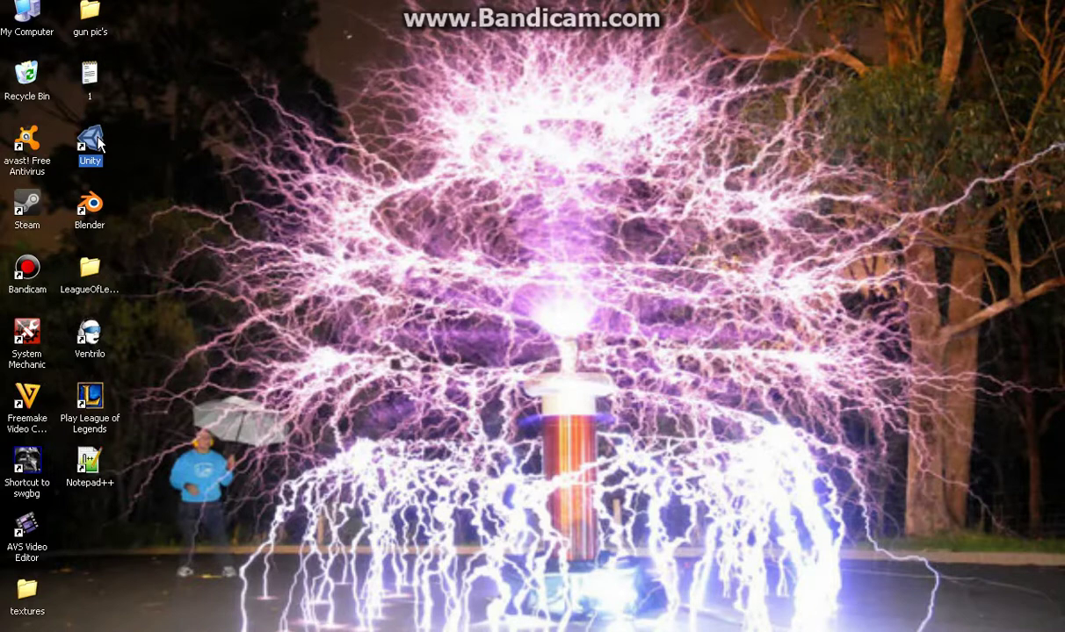
double_click(97, 140)
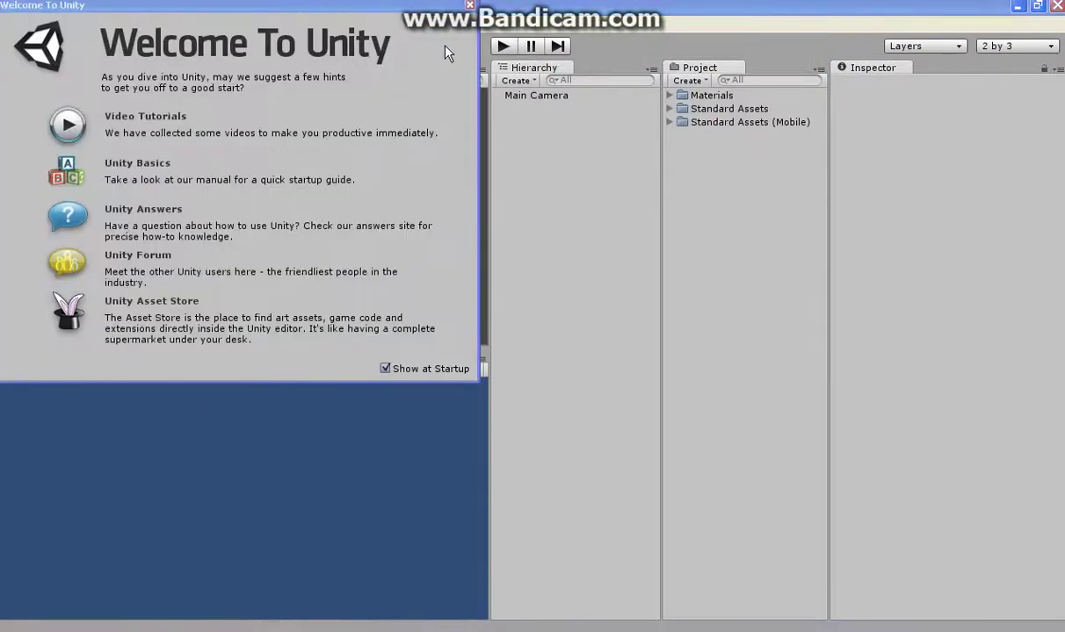
Dismiss Unity's welcome screen and open the My Documents > My Pictures folder.
left_click(470, 5)
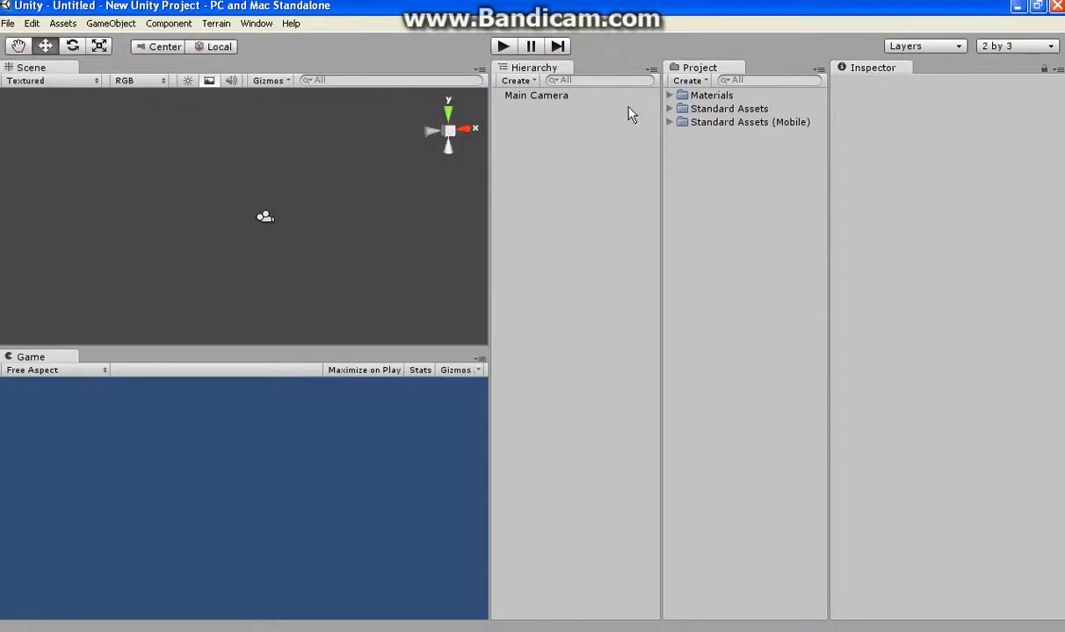
left_click(22, 631)
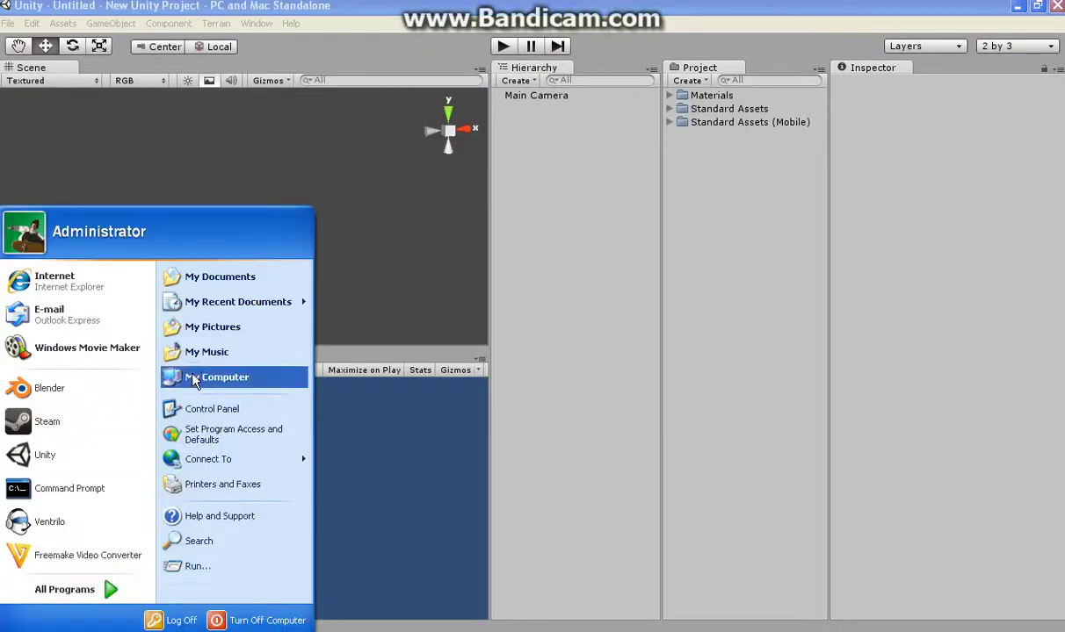
left_click(192, 277)
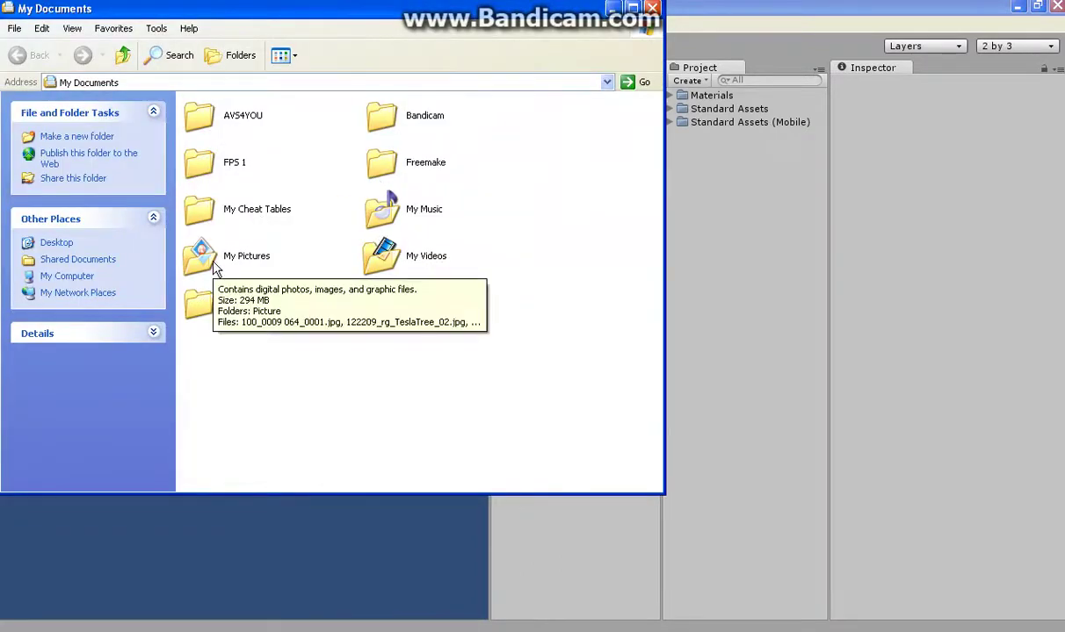
double_click(212, 263)
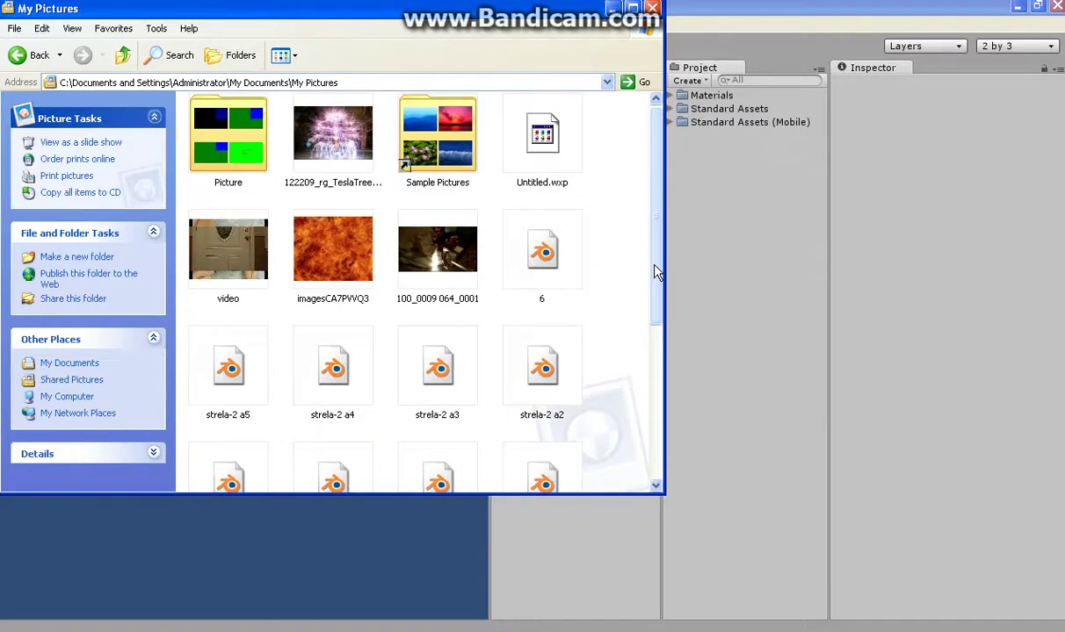
Drag strela-2 b5.blend into Unity's Project panel and close the My Pictures window.
left_click_drag(651, 269, 657, 342)
left_click(220, 373)
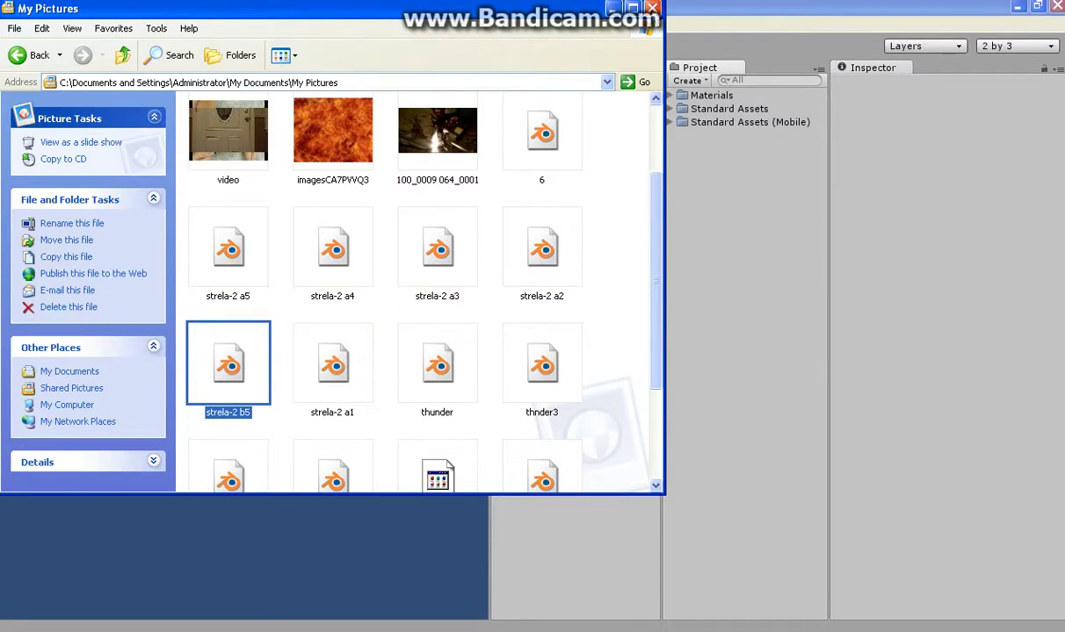
left_click(652, 9)
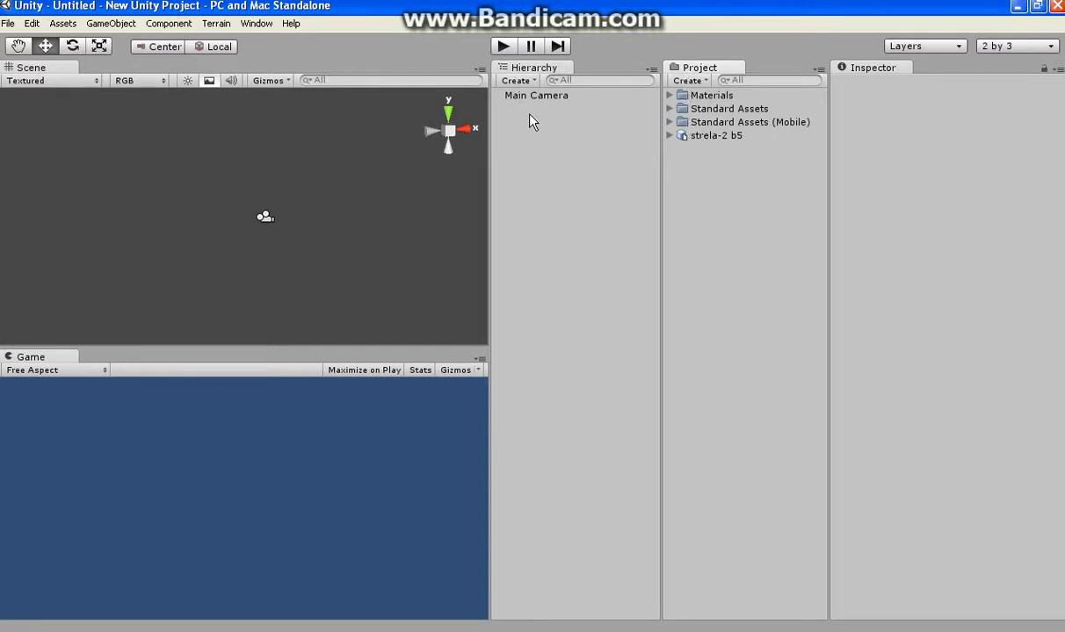
Add the strela-2 b5 asset to the Hierarchy and shift it along Z to about -2.28.
left_click(709, 139)
left_click_drag(708, 141, 578, 131)
left_click(246, 466)
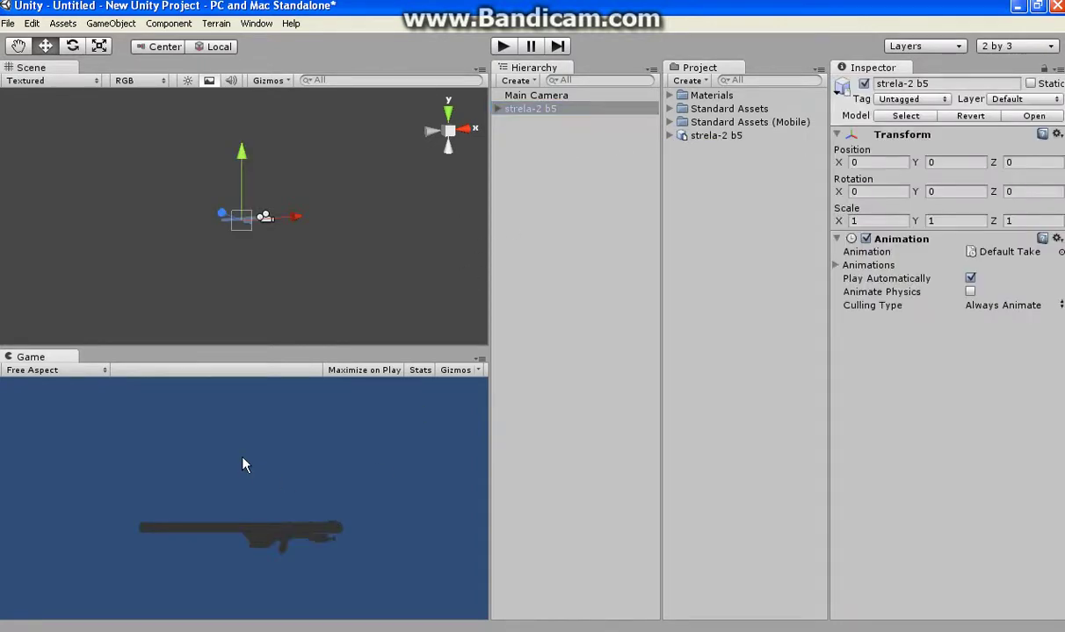
mouse_move(221, 214)
left_mouse_down()
mouse_move(285, 277)
mouse_move(226, 215)
left_mouse_up()
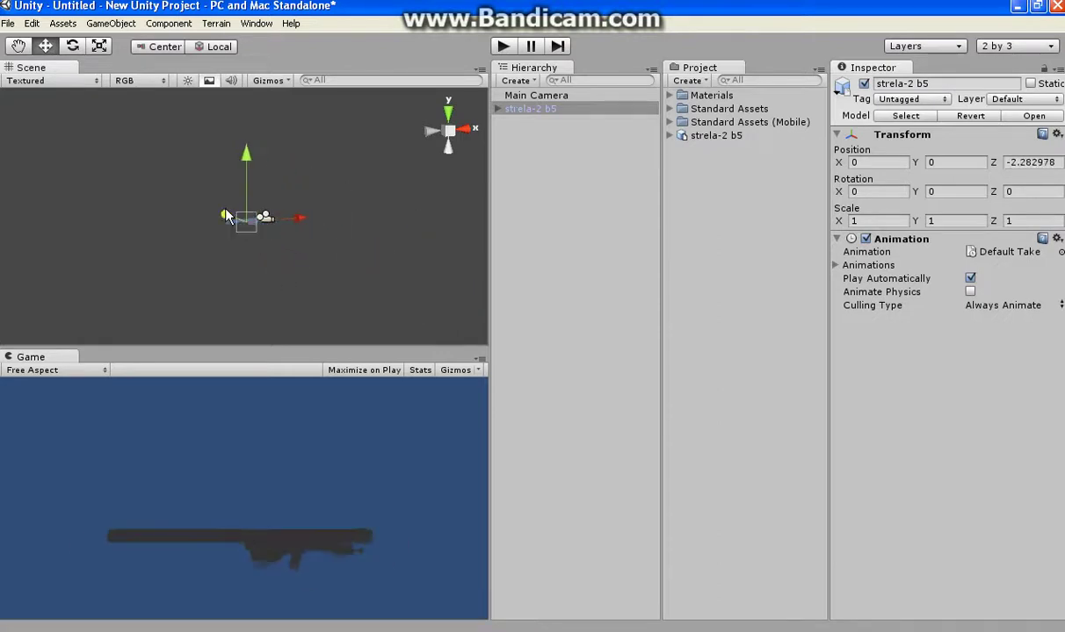
Enter 2 for the strela-2 b5 Transform Scale X, Y and Z in the Inspector.
left_click_drag(225, 215, 228, 216)
left_click(869, 221)
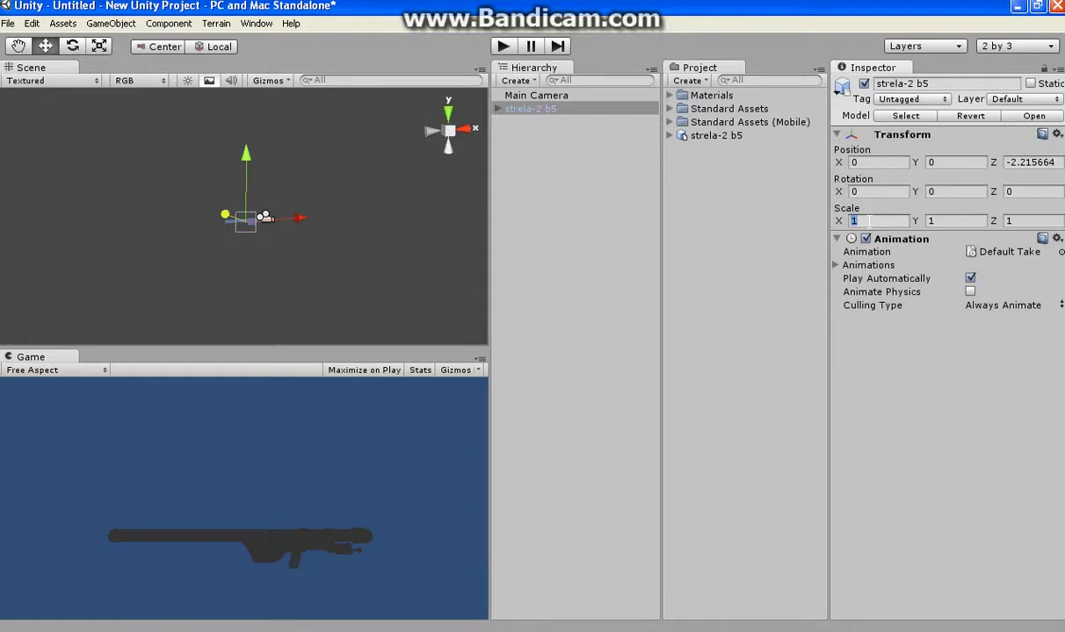
type("2")
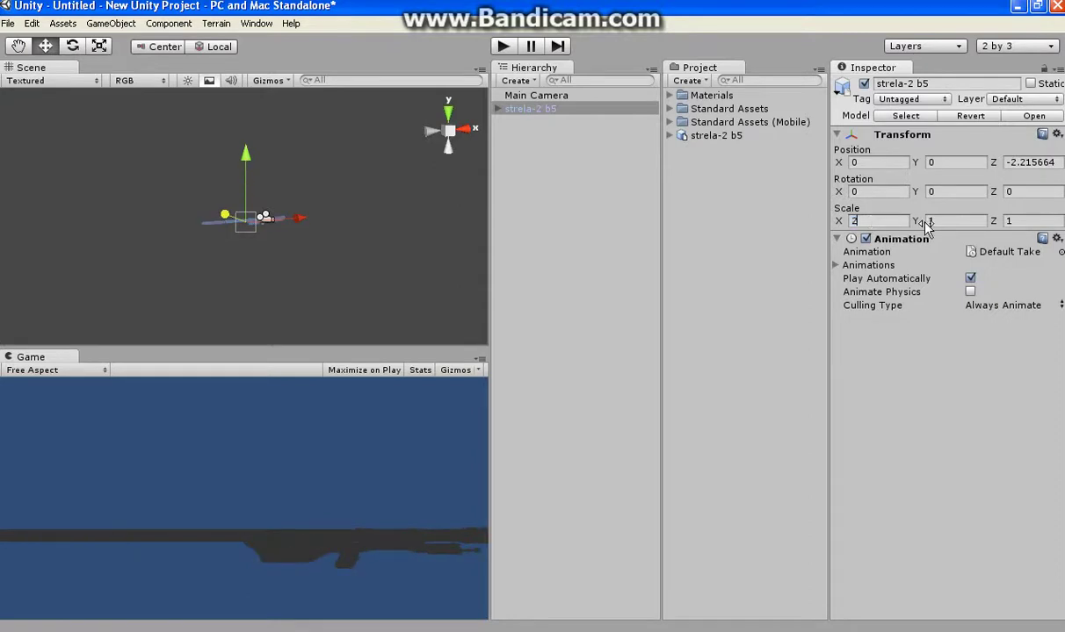
left_click(942, 221)
type("2")
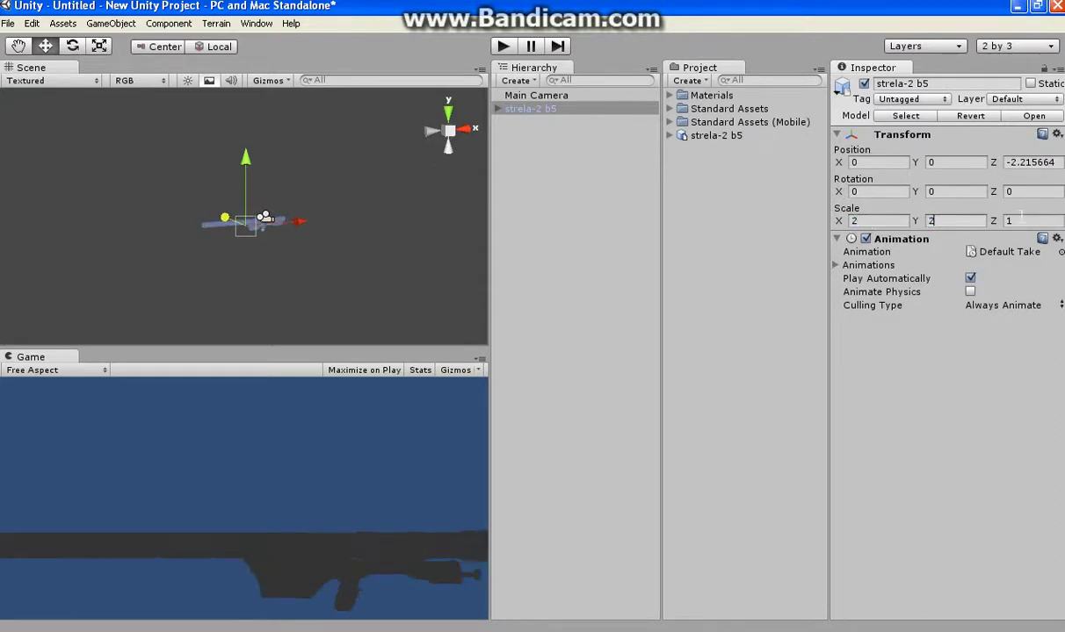
left_click(1026, 220)
type("2")
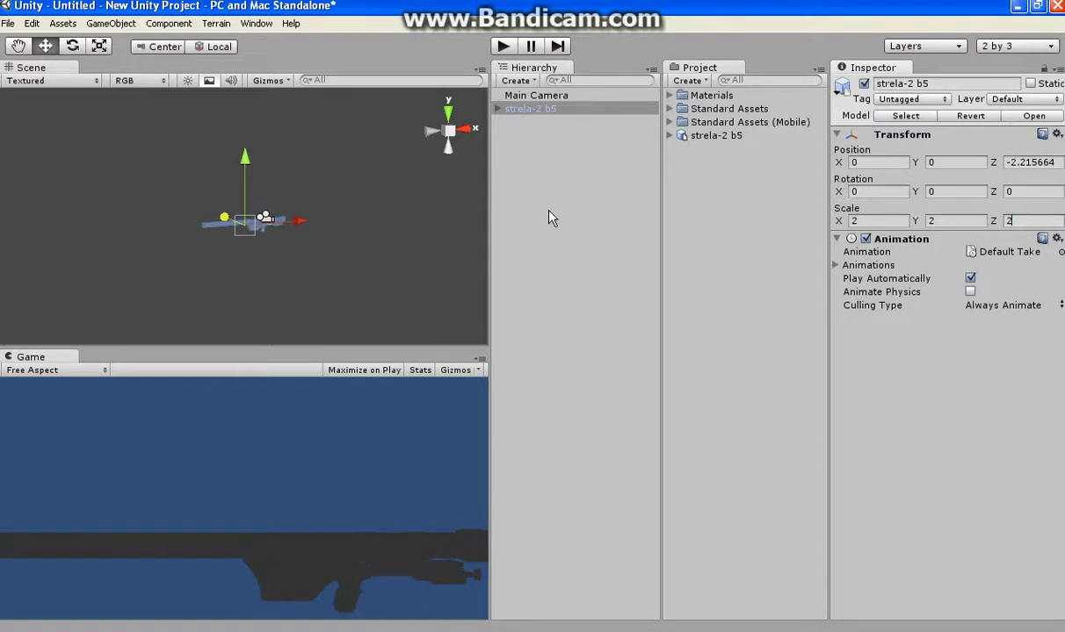
Move strela-2 b5 along Z to about 2.77, then quit Unity, prompting to save Untitled.
left_click(211, 220)
left_click_drag(210, 220, 282, 213)
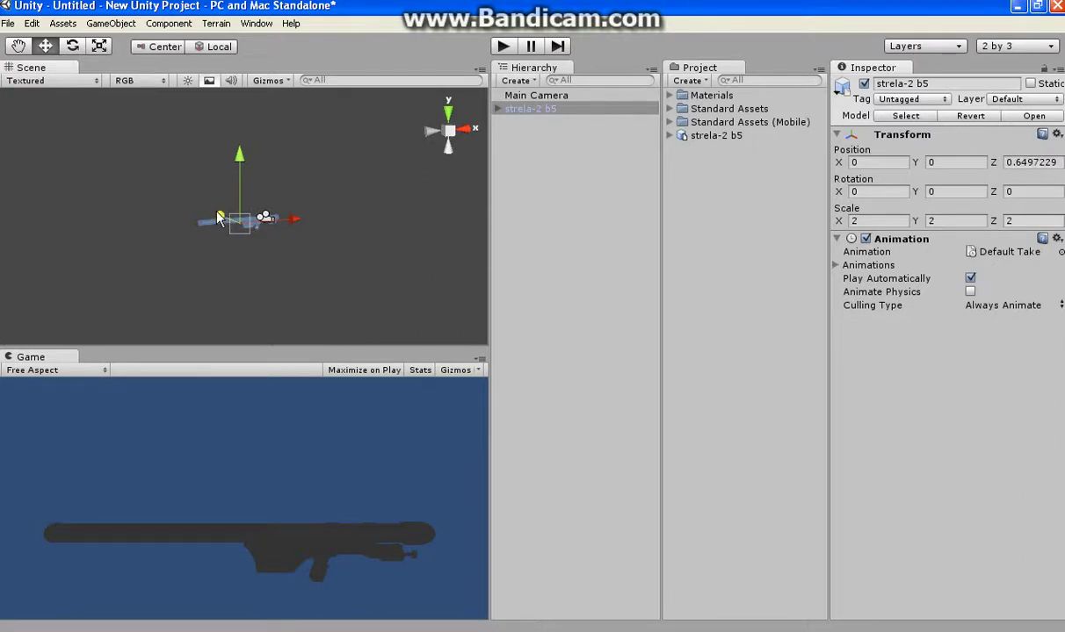
mouse_move(219, 217)
left_mouse_down()
mouse_move(202, 205)
mouse_move(245, 214)
left_mouse_up()
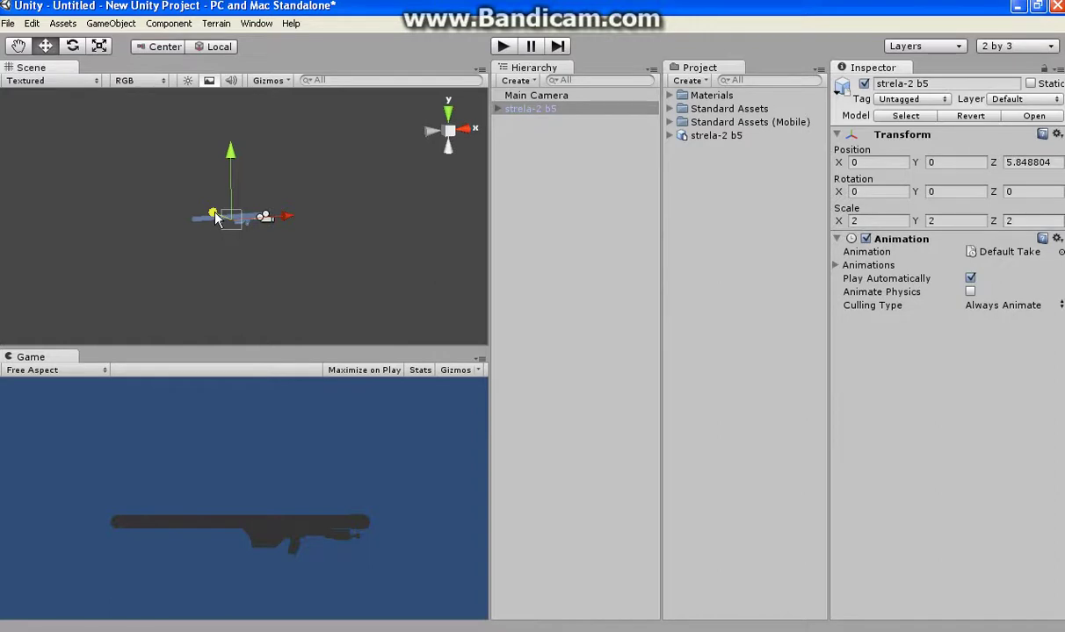
left_click_drag(216, 223, 215, 202)
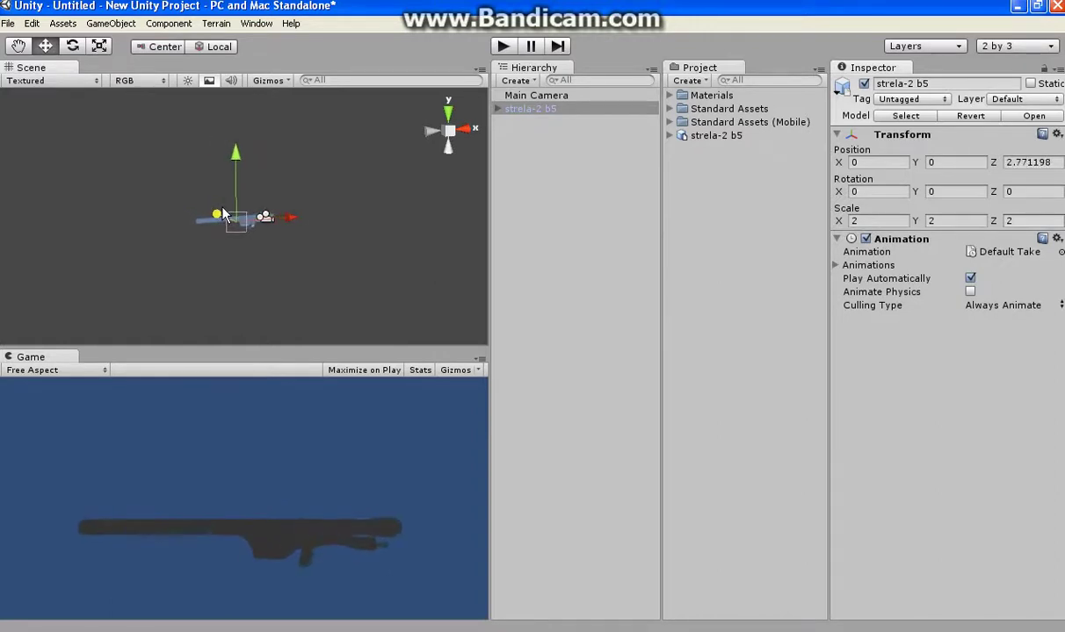
left_click(1056, 6)
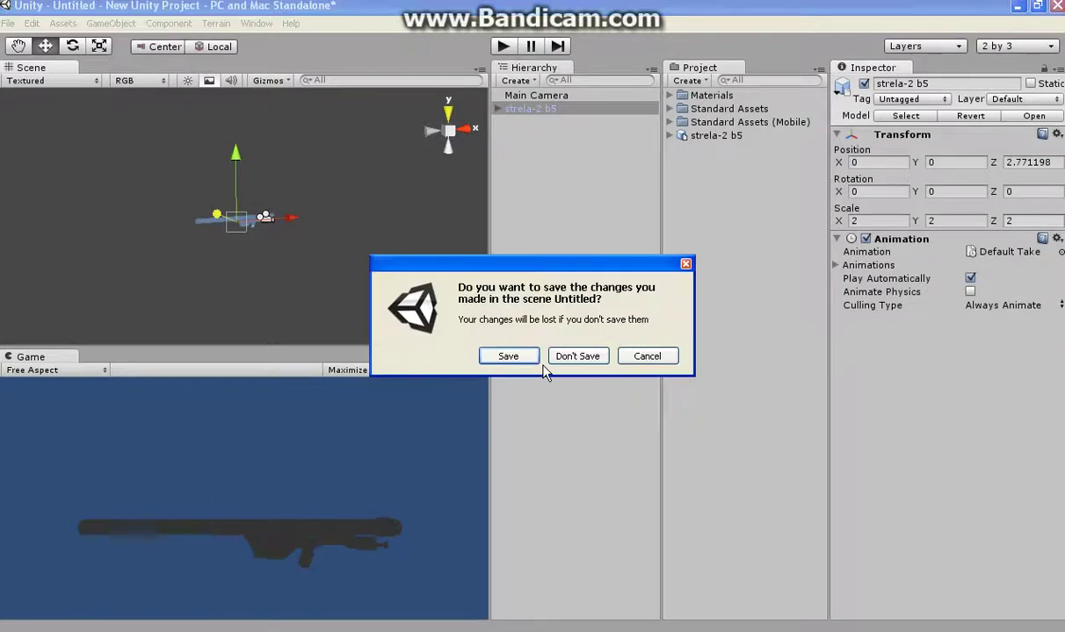